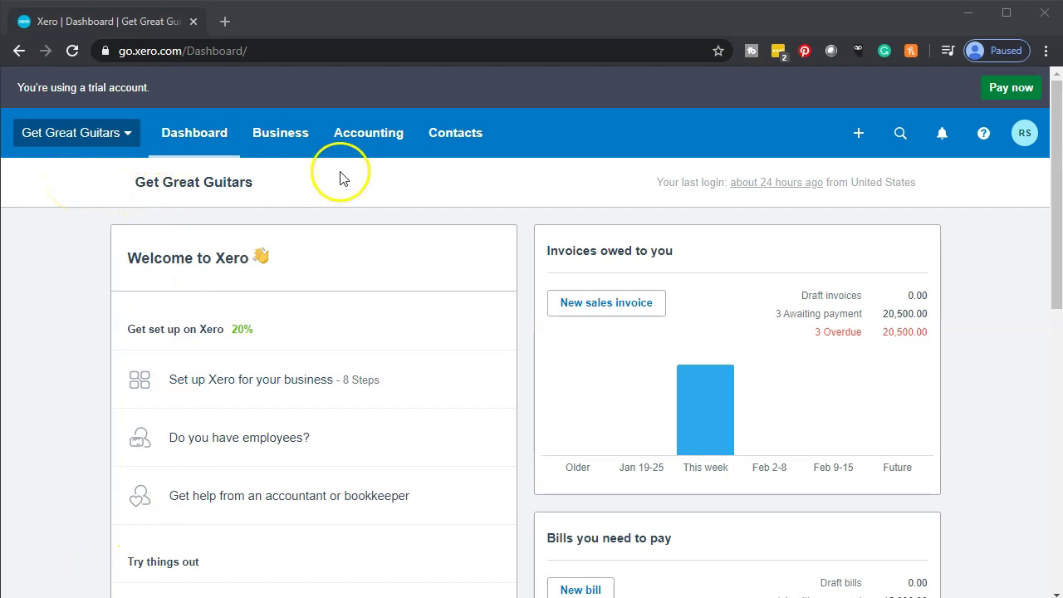
Open the Balance Sheet report and duplicate its browser tab.
click(352, 149)
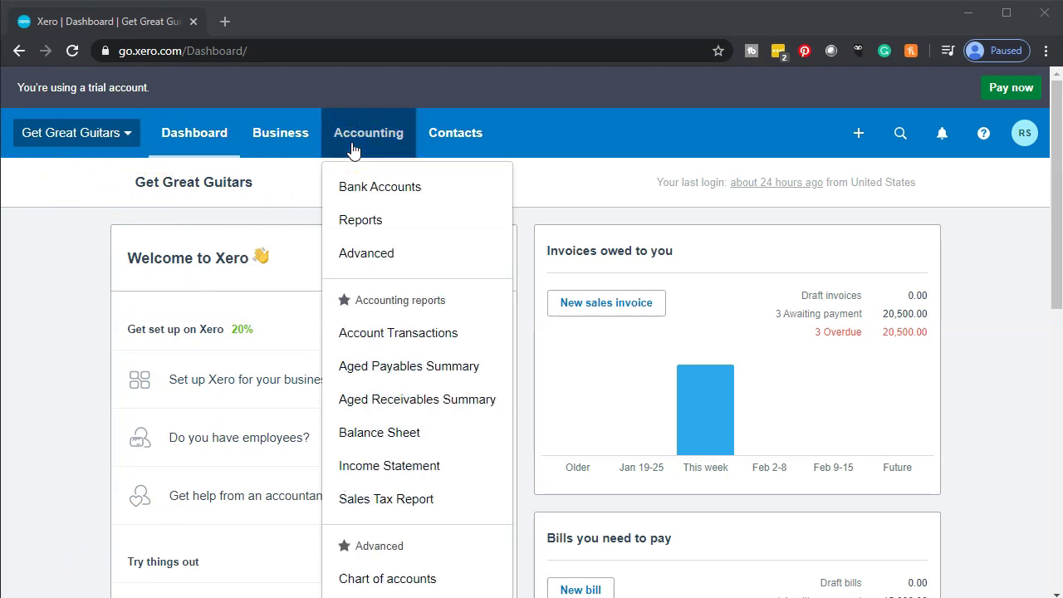
click(406, 429)
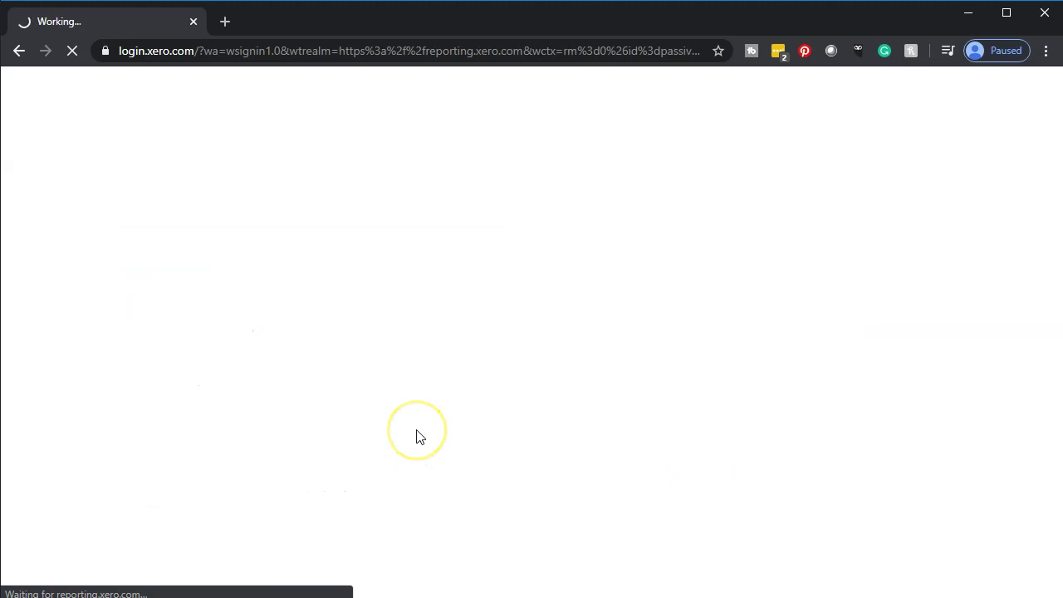
right_click(135, 23)
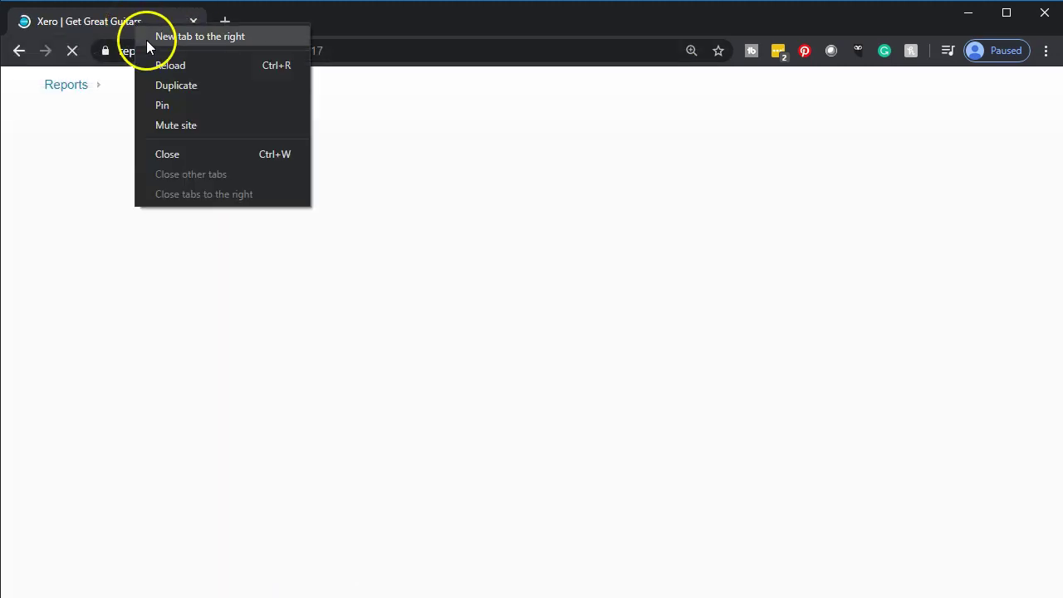
click(170, 80)
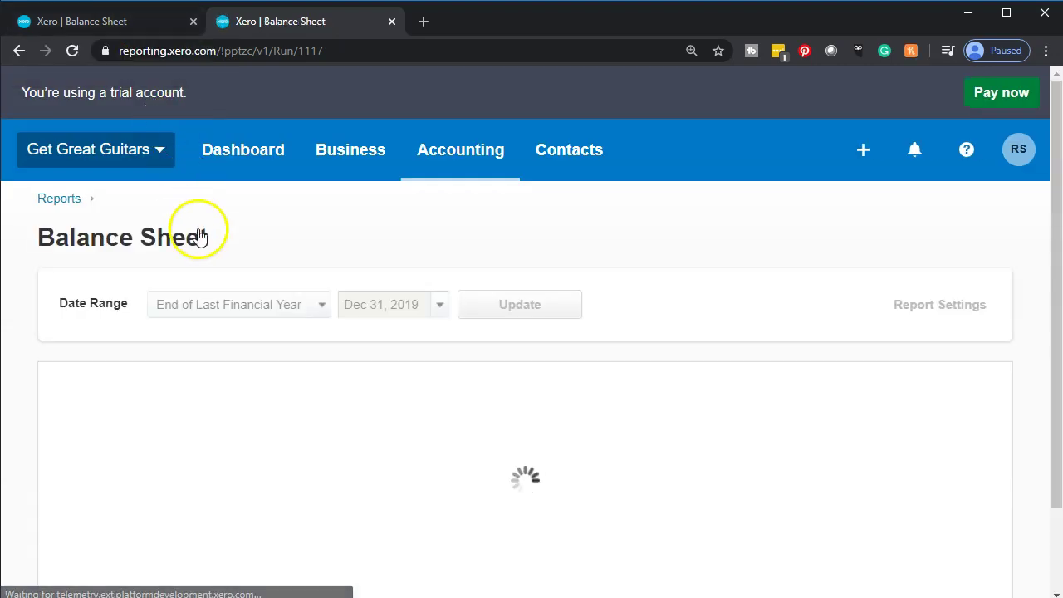
scroll(256, 435, up, 8)
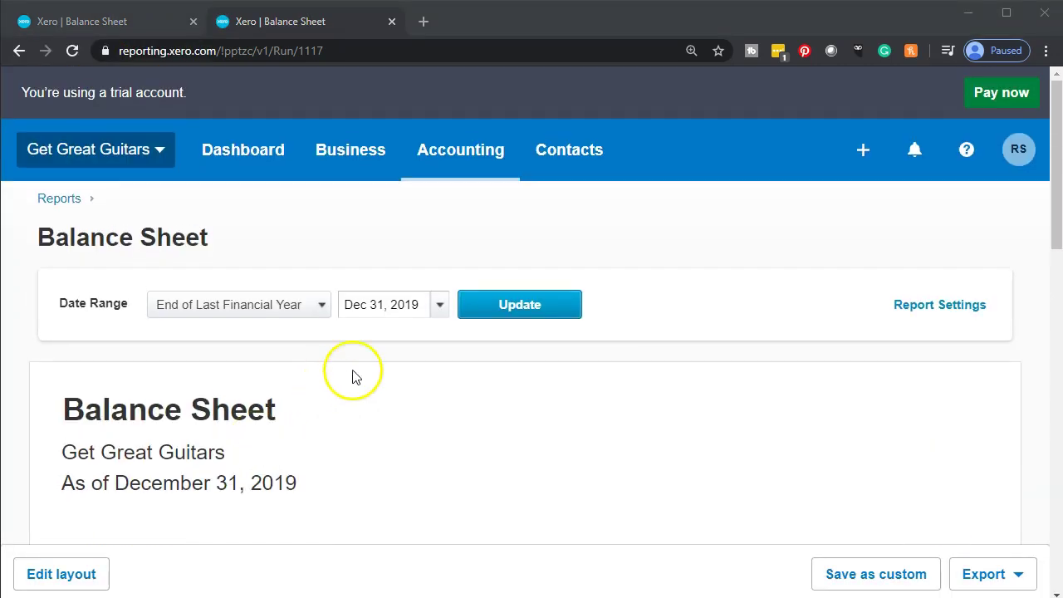
Set the duplicated Balance Sheet's date to Jan 31, 2020 and update the report.
click(438, 305)
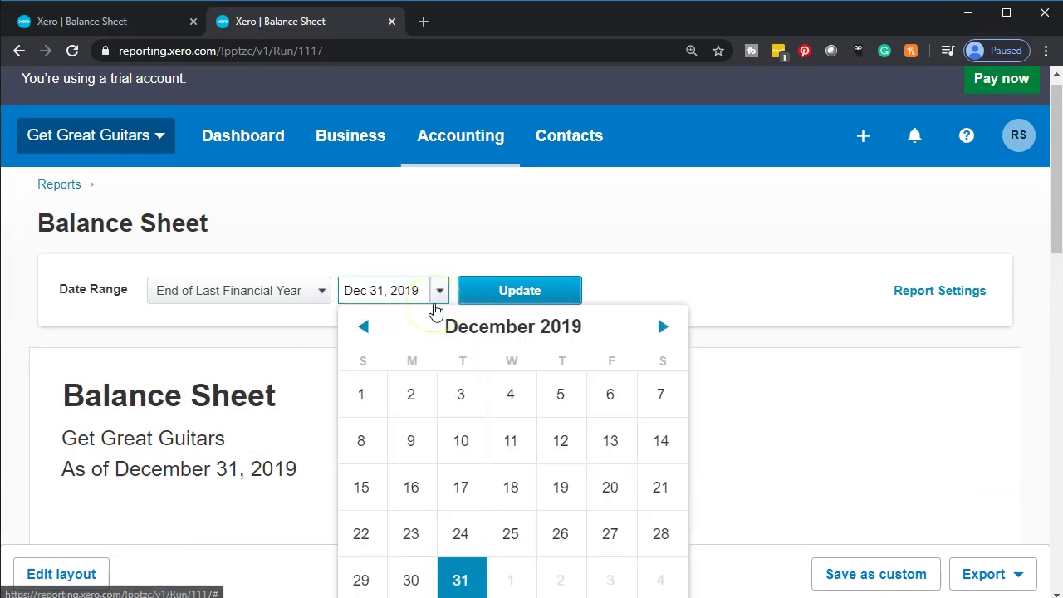
click(656, 332)
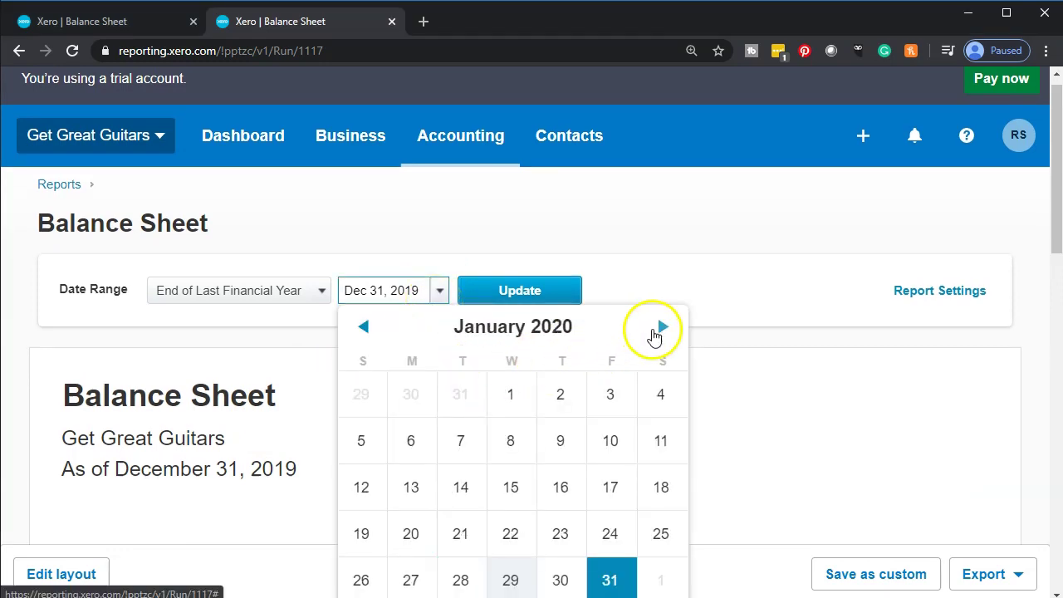
click(618, 585)
click(527, 290)
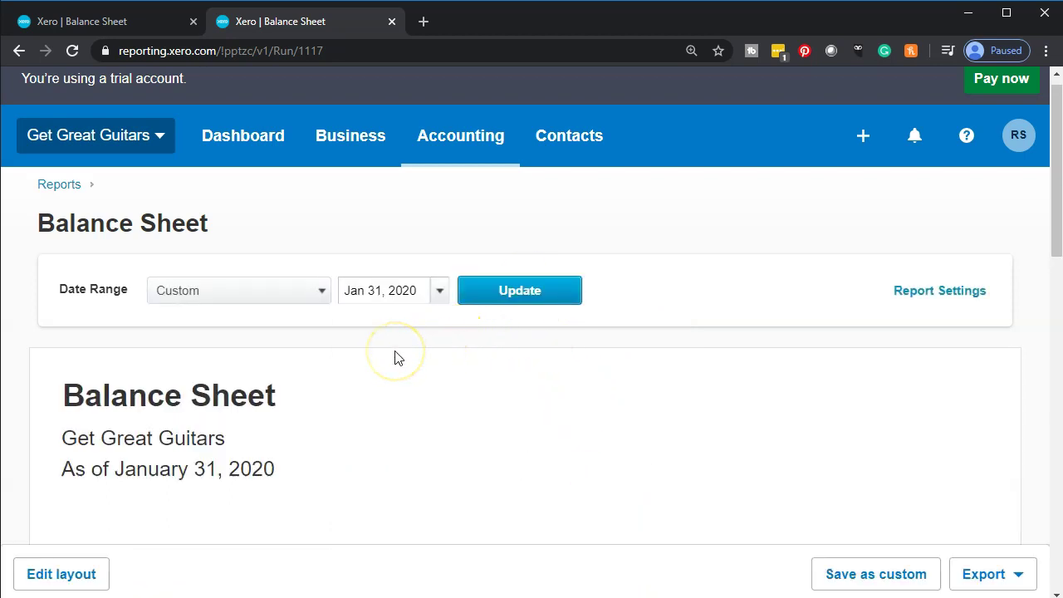
Review the assets, liabilities and equity sections of the January 31, 2020 balance sheet.
scroll(395, 357, down, 4)
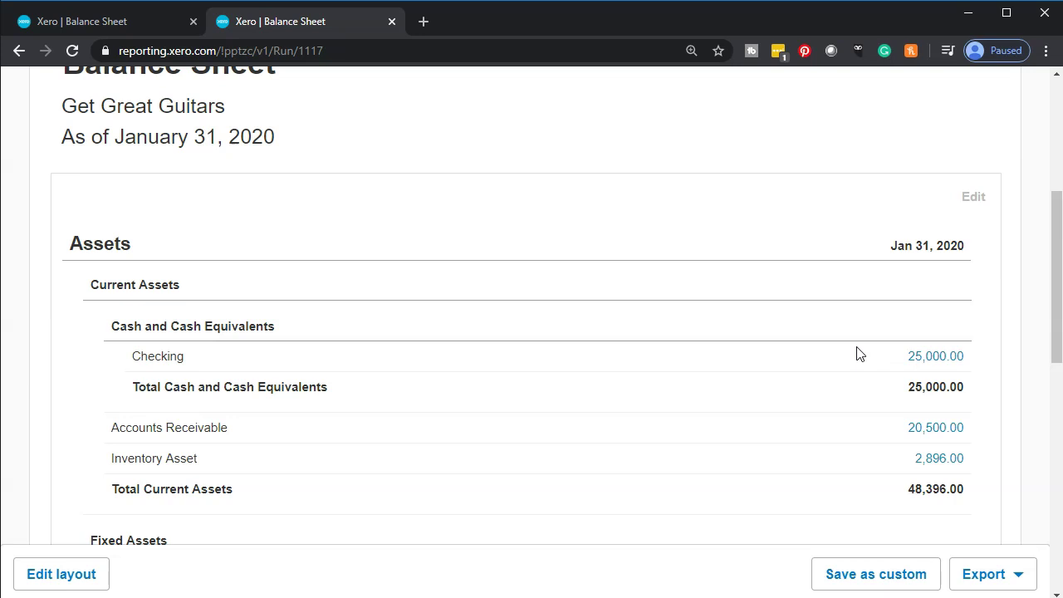
scroll(859, 353, down, 6)
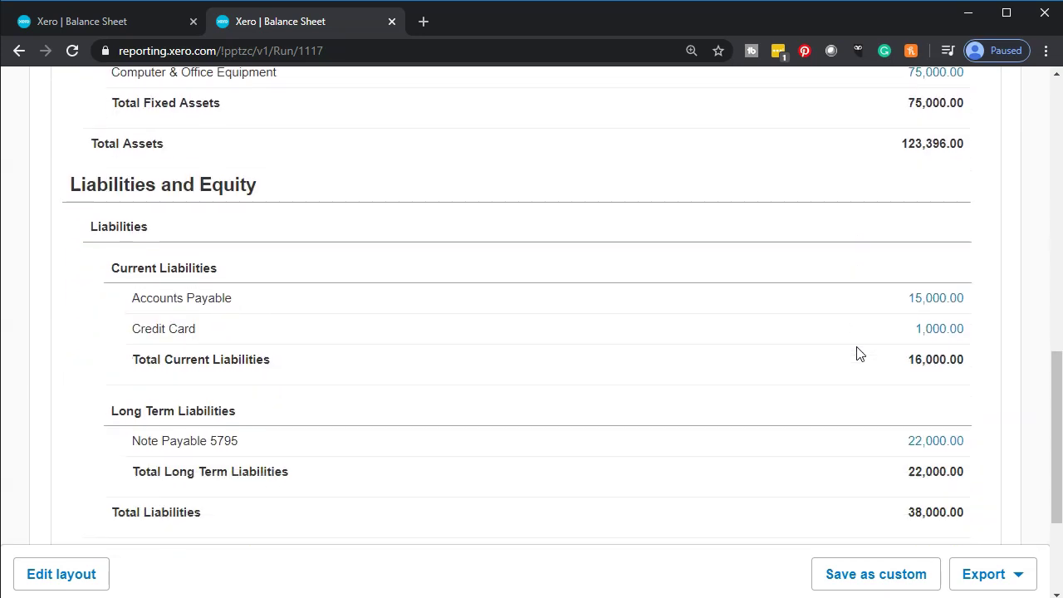
scroll(859, 353, down, 1)
click(835, 456)
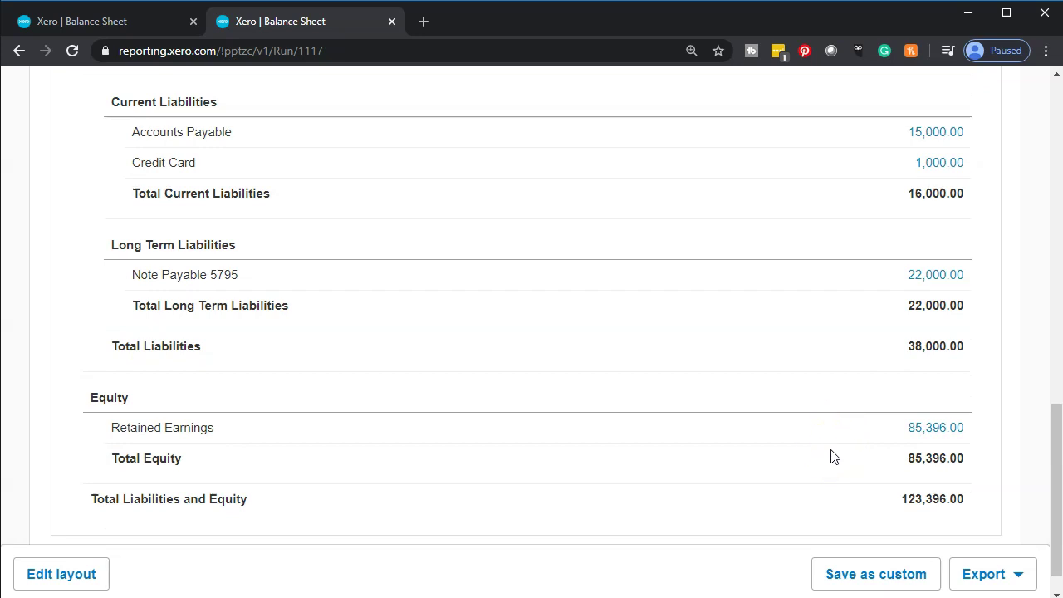
click(827, 331)
click(892, 332)
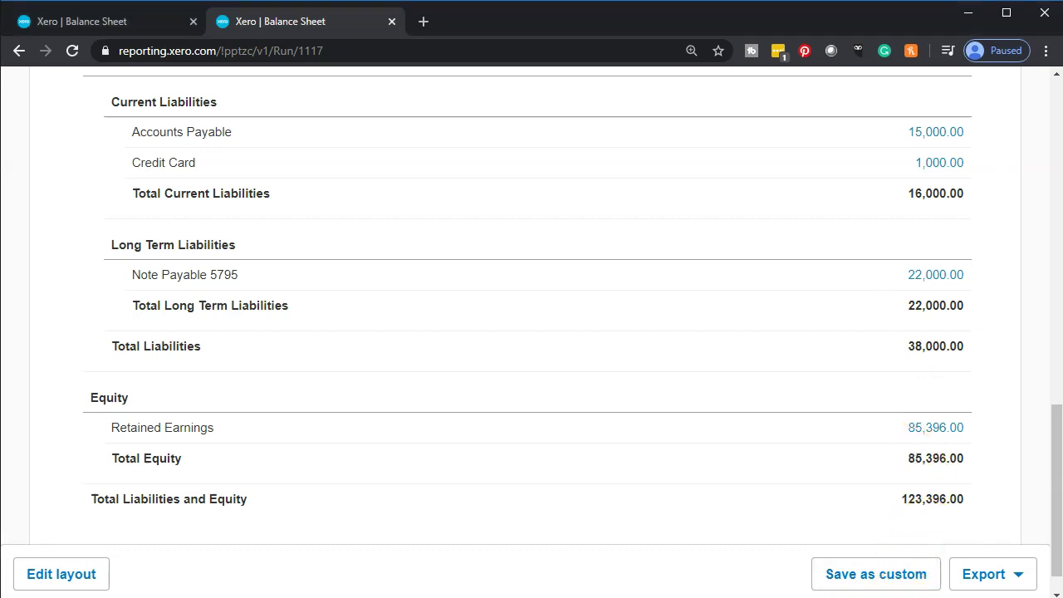
Switch to QuickBooks Desktop to view its home page flowchart, and return to the beginning of the Xero balance sheet.
key(alt+Tab)
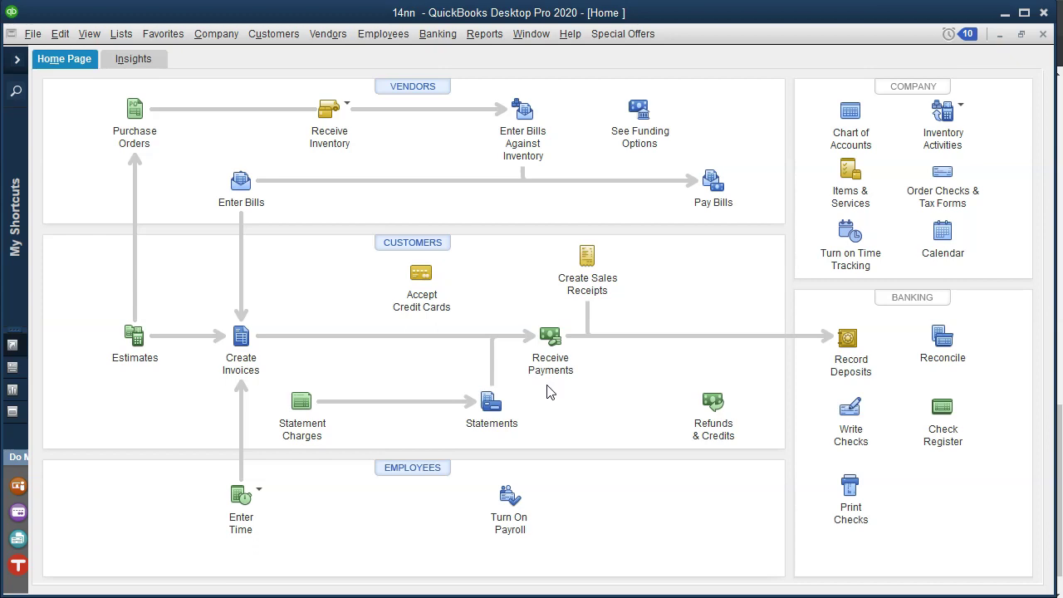
click(1004, 12)
scroll(348, 330, up, 5)
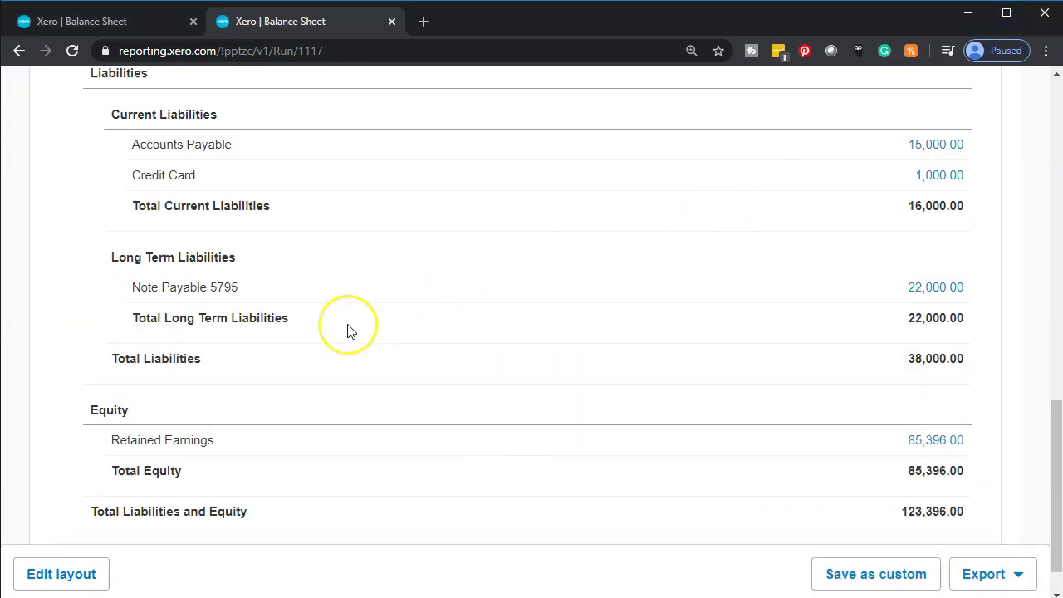
scroll(349, 330, up, 2)
scroll(349, 329, up, 4)
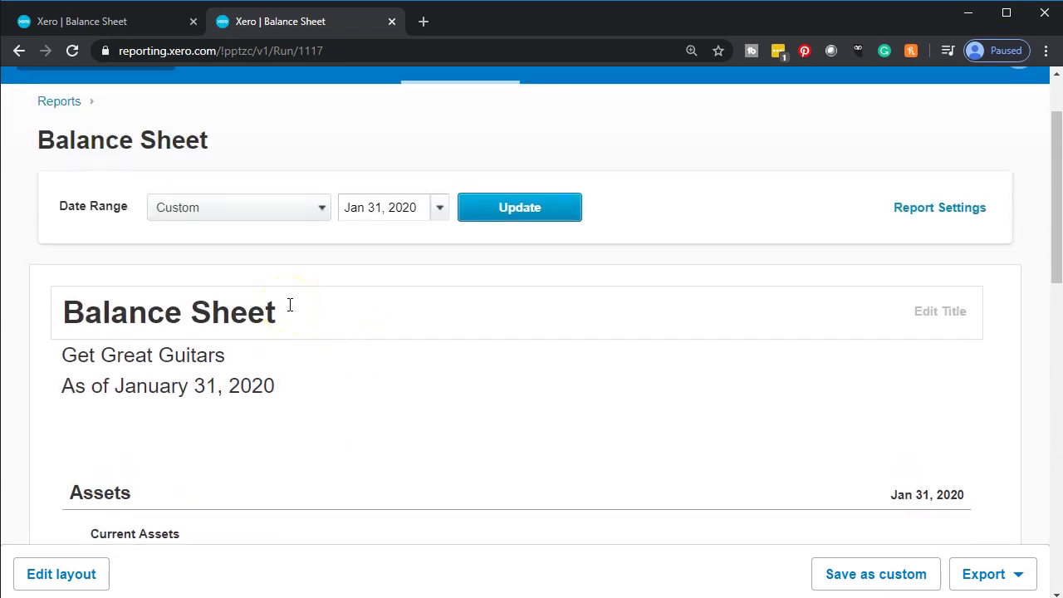
From the original Balance Sheet tab, create a new receive money transaction for the Checking account.
click(134, 23)
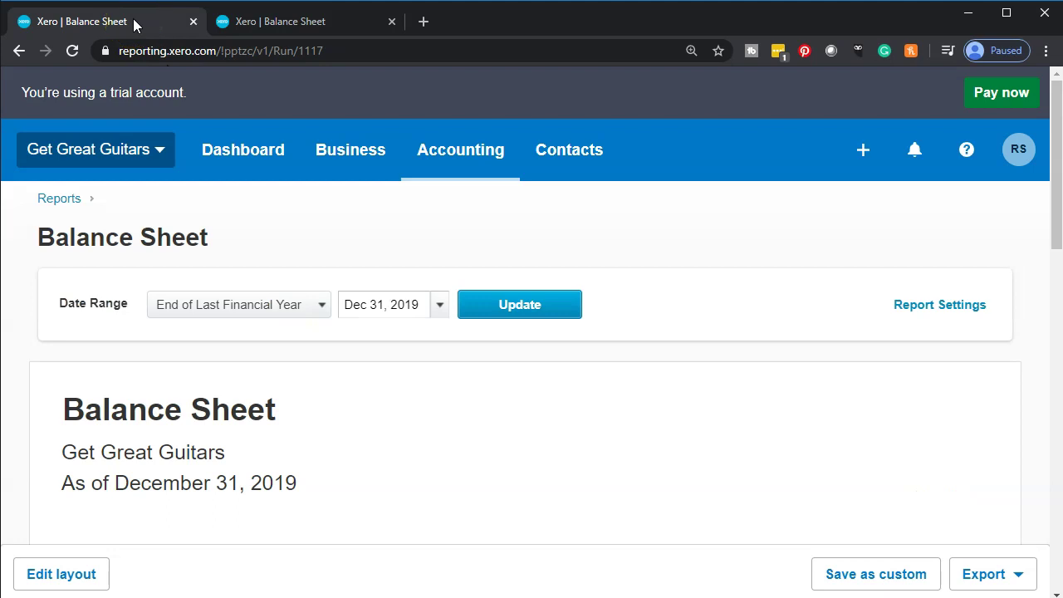
click(863, 163)
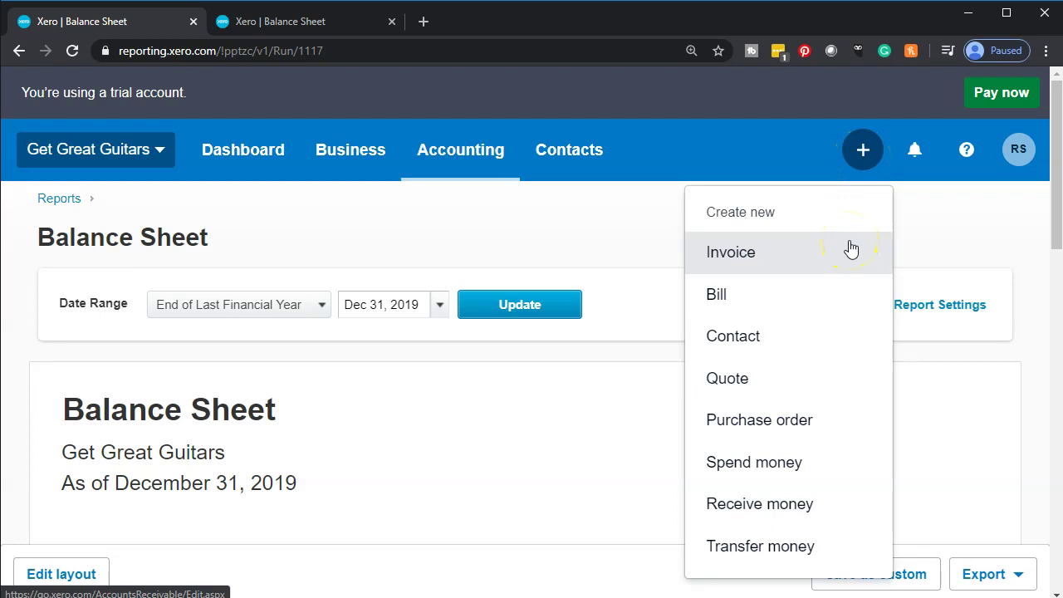
click(817, 516)
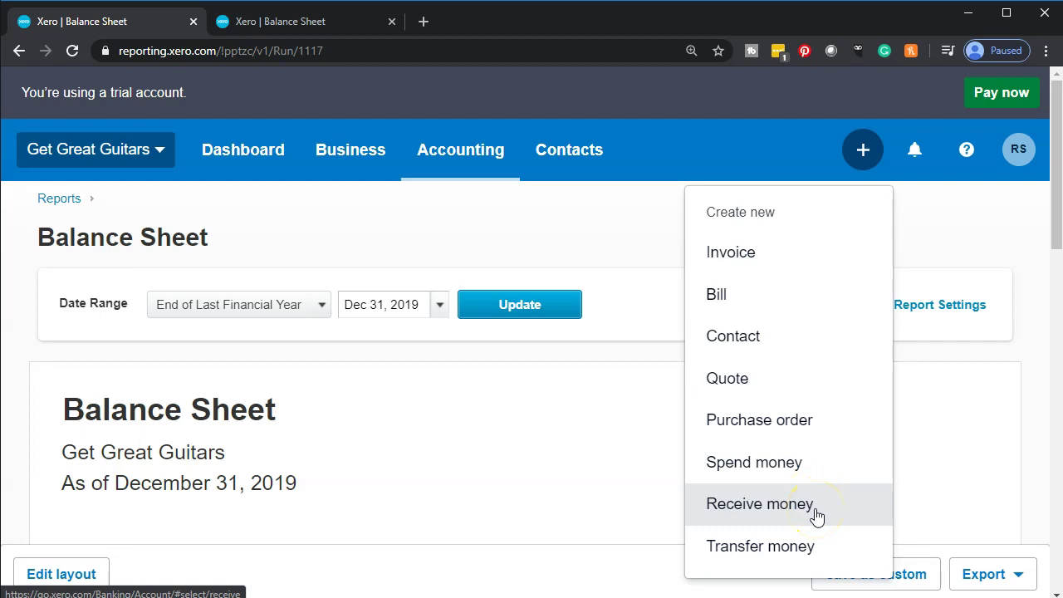
click(817, 516)
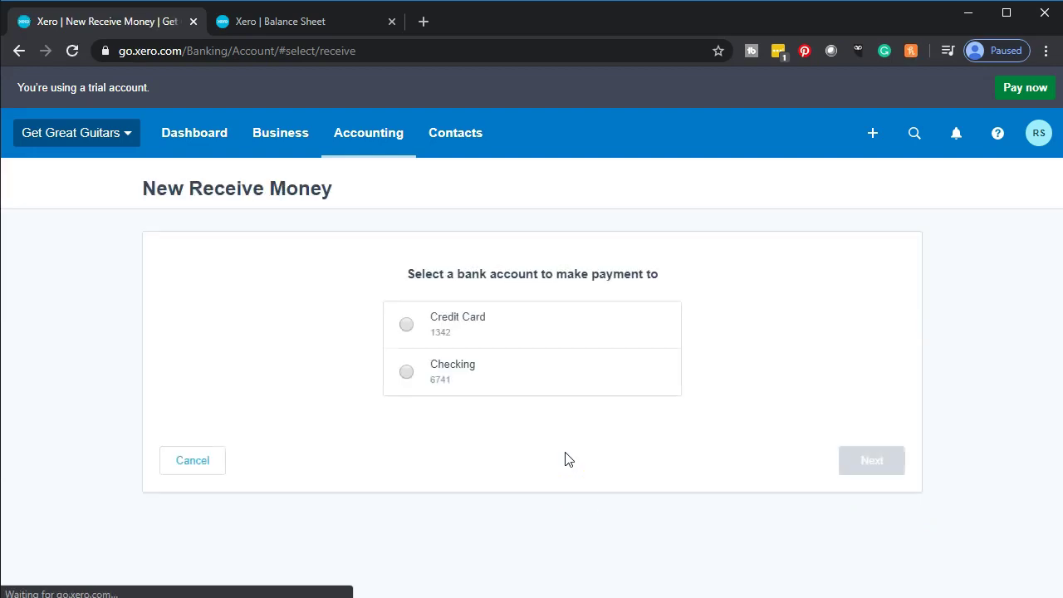
click(412, 376)
click(893, 463)
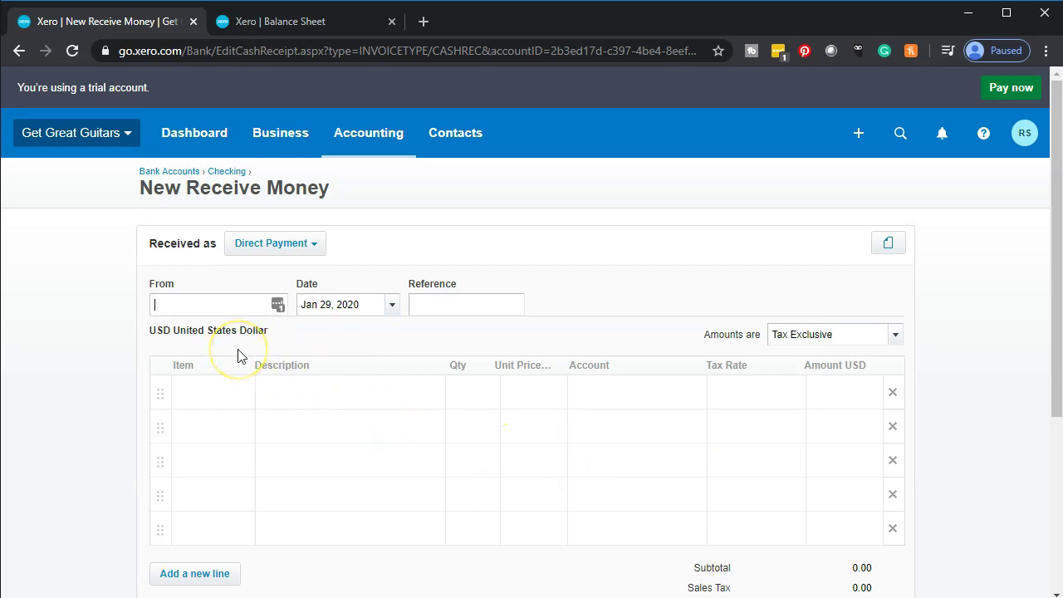
Set Owner as the payer of the receive money transaction and date it Jan 1, 2020.
text(Ow)
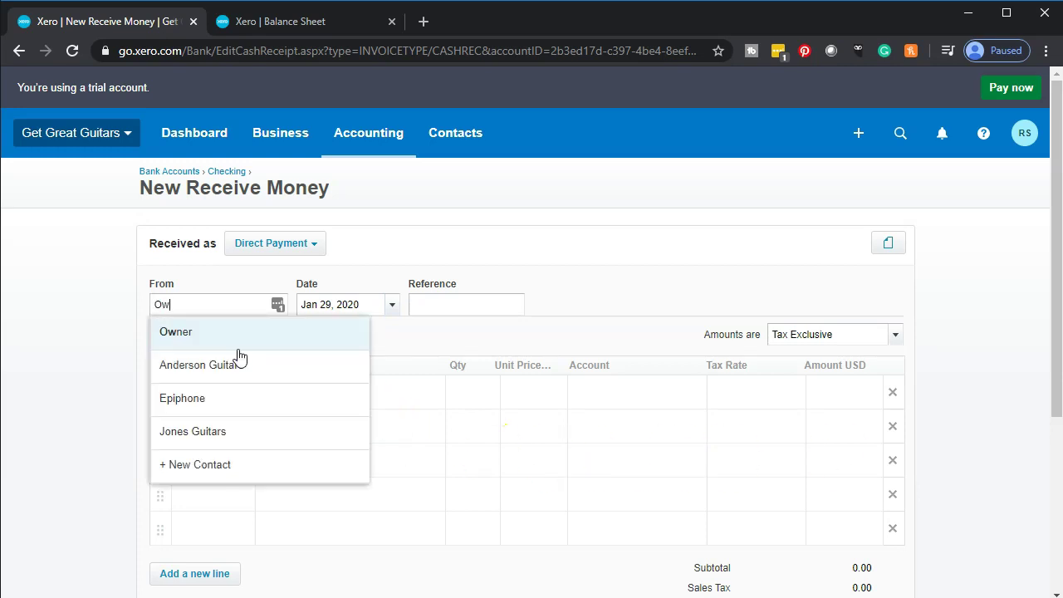
click(208, 347)
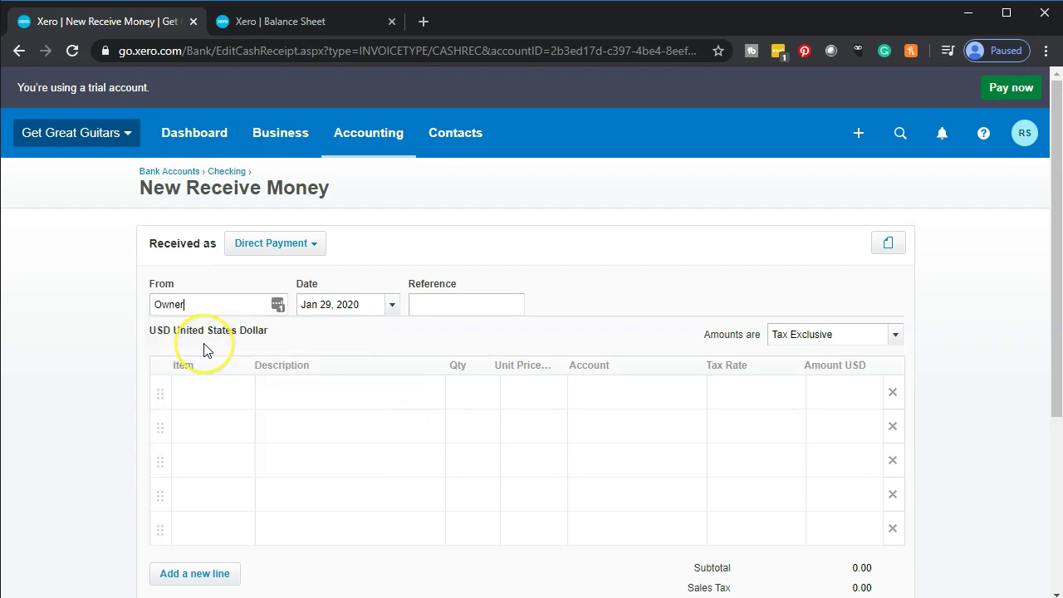
key(Tab)
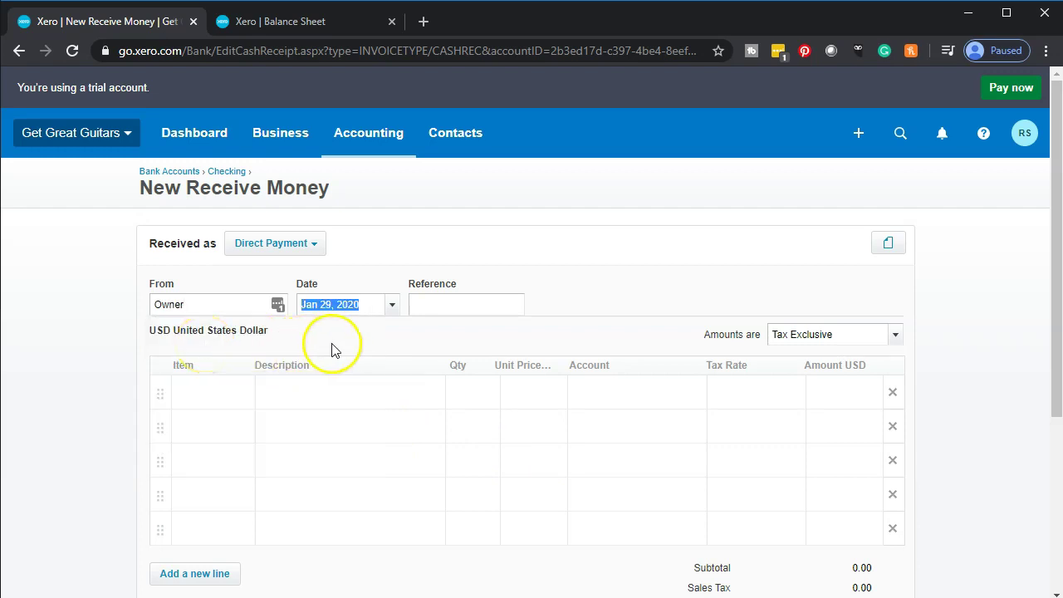
click(392, 305)
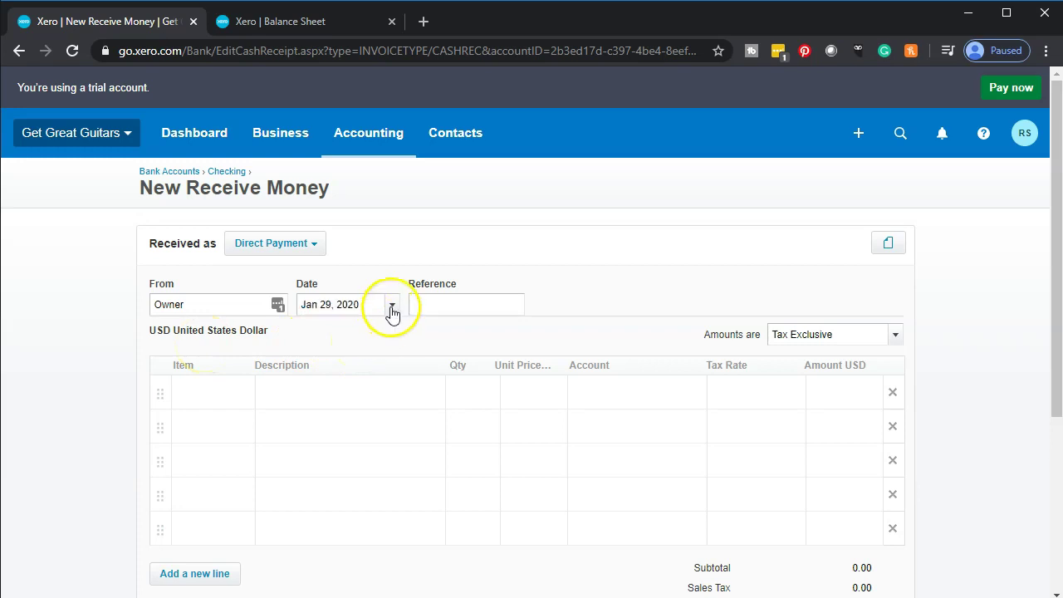
click(431, 385)
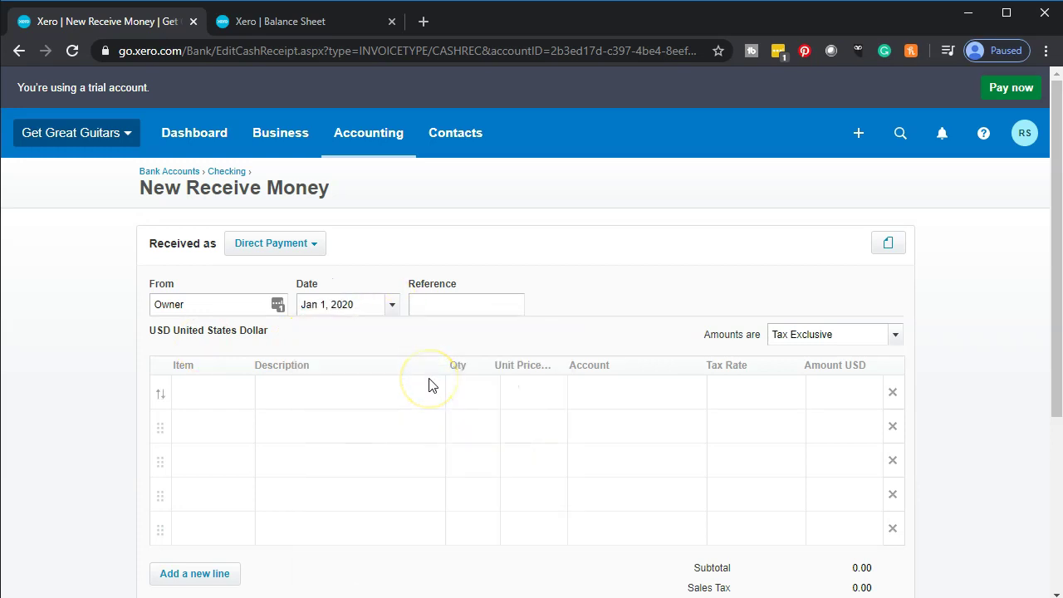
Fill in the first line with the description "Owner deposit", quantity 1 and unit price 65,000.
key(Tab)
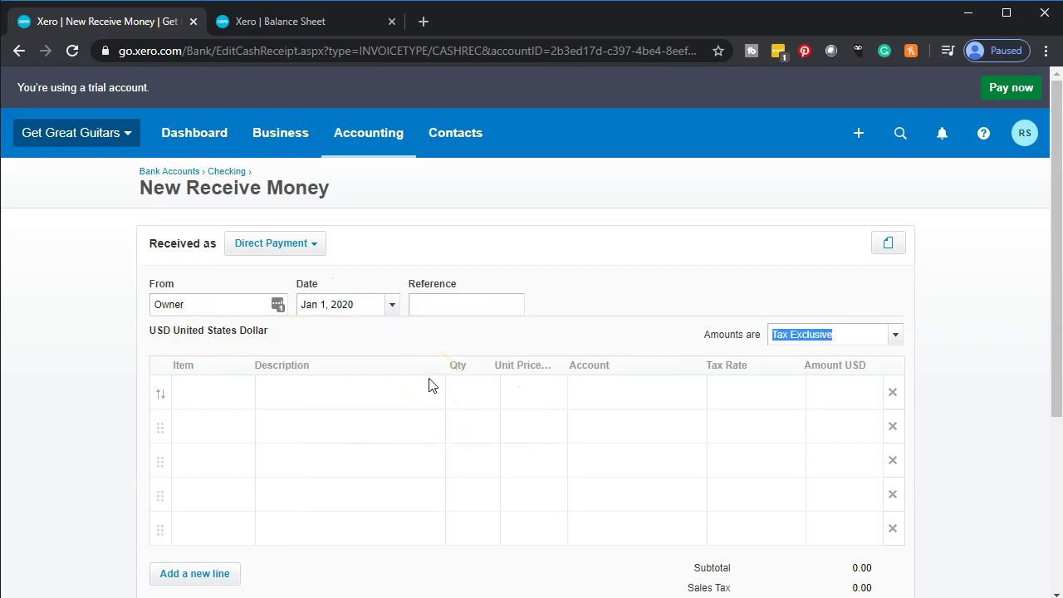
key(Tab)
click(429, 385)
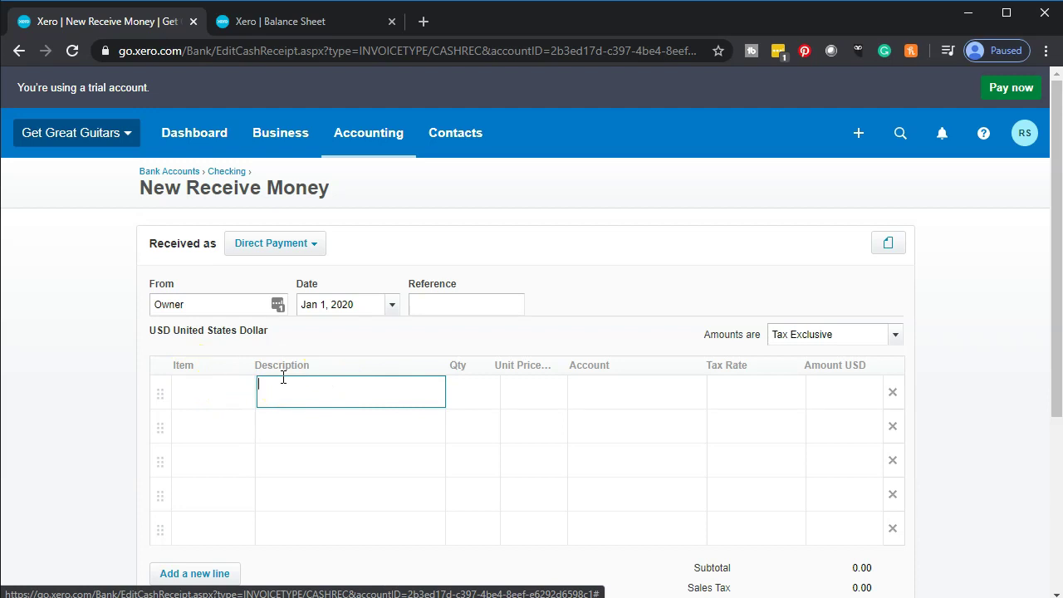
text(Owner deposit)
key(Tab)
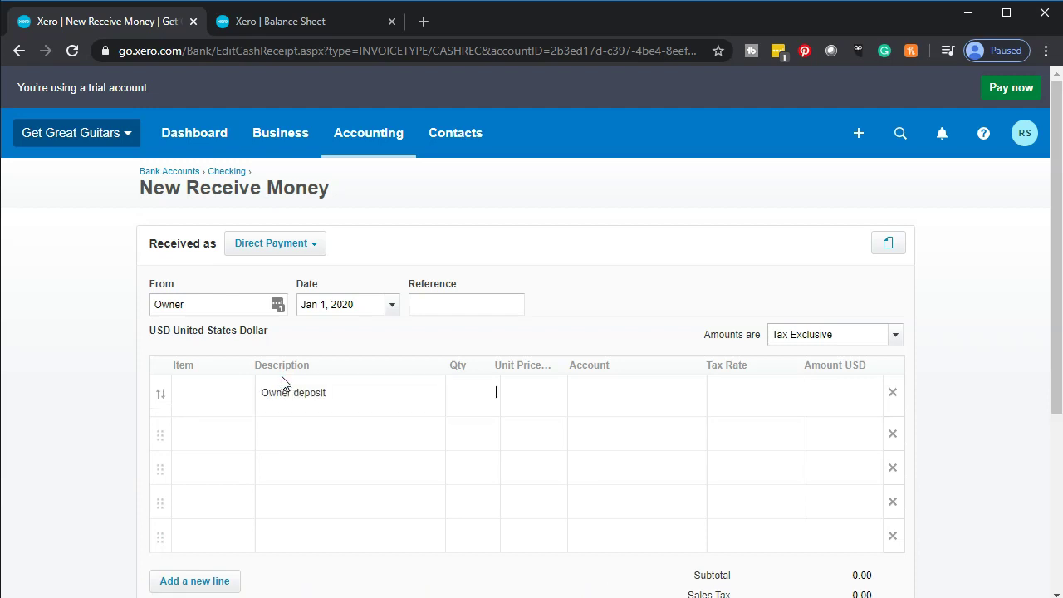
text(1)
key(Tab)
text(65000)
key(Tab)
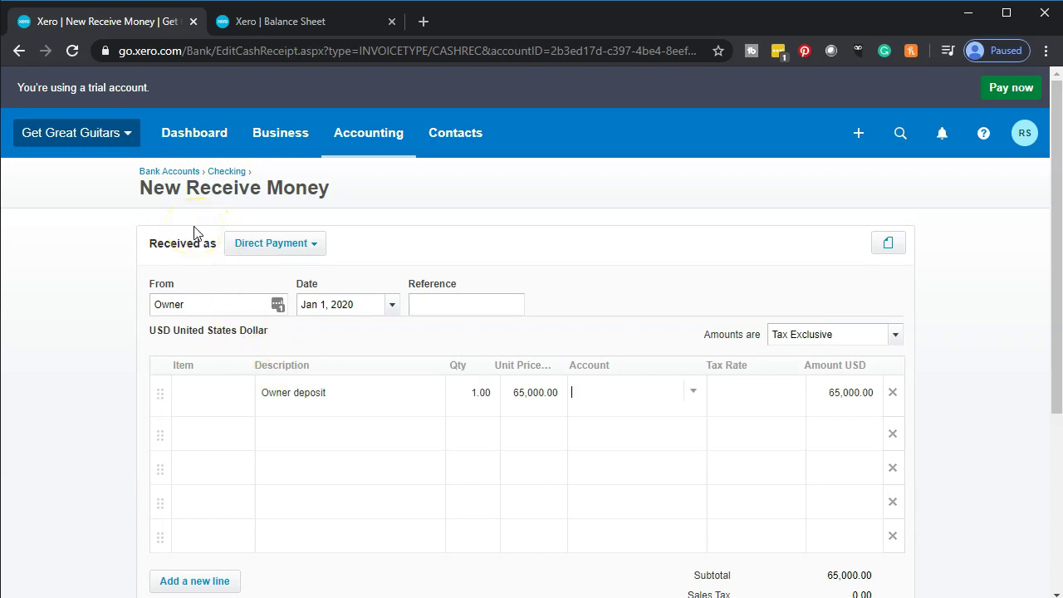
Assign the Owner deposit line to the equity account 3110 - Owner's Capital: Owner's Investment.
click(690, 396)
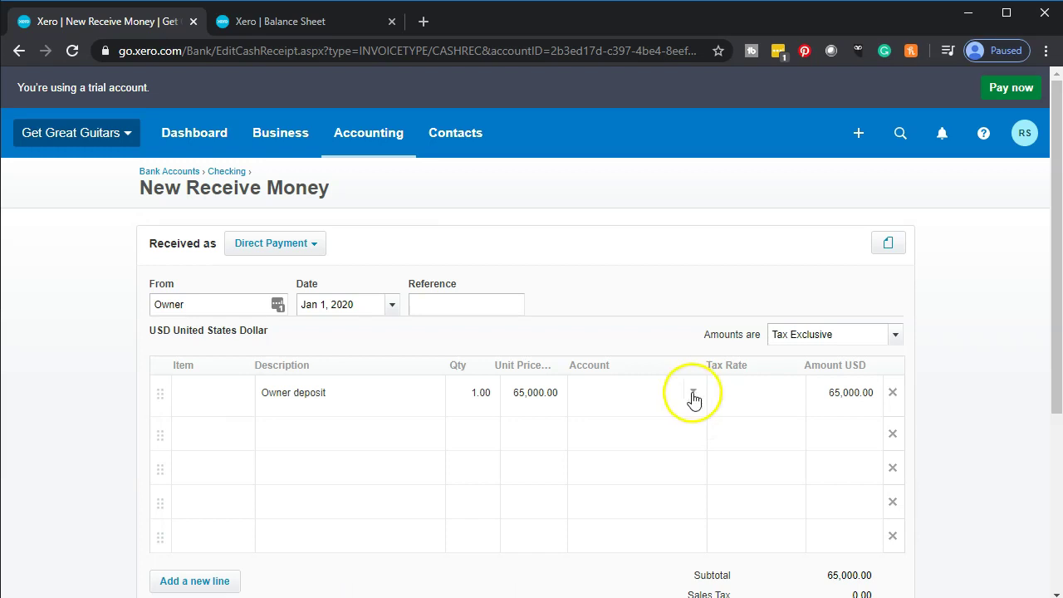
scroll(681, 320, down, 1)
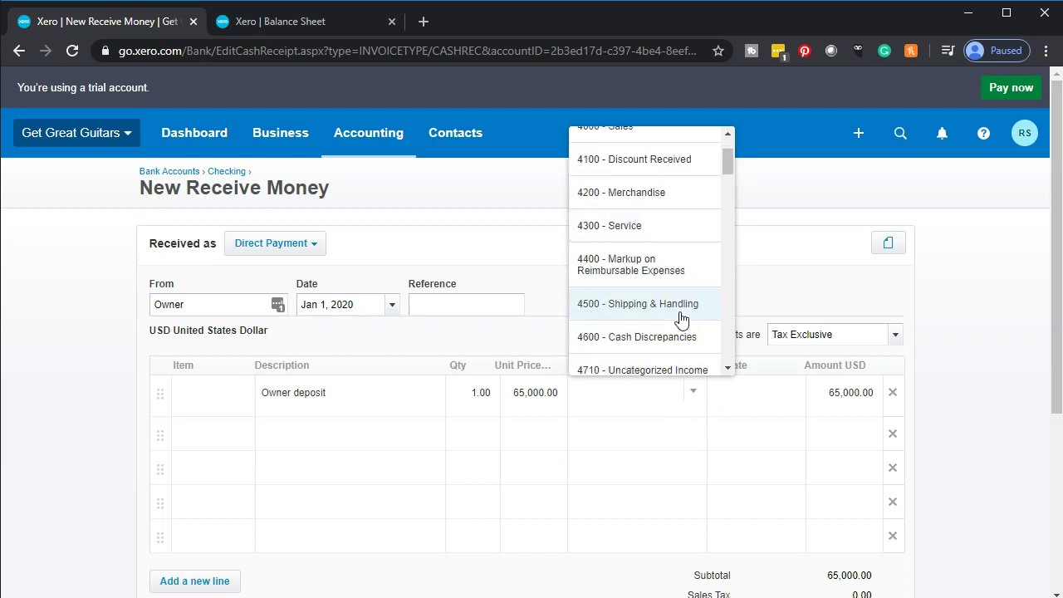
scroll(681, 320, down, 4)
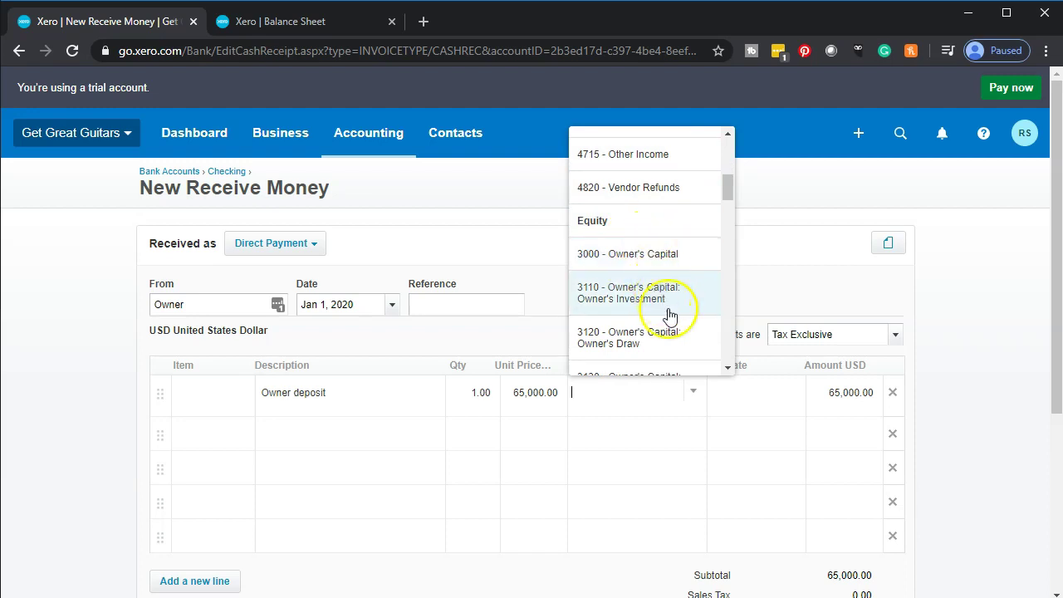
scroll(655, 320, down, 1)
scroll(655, 320, down, 1)
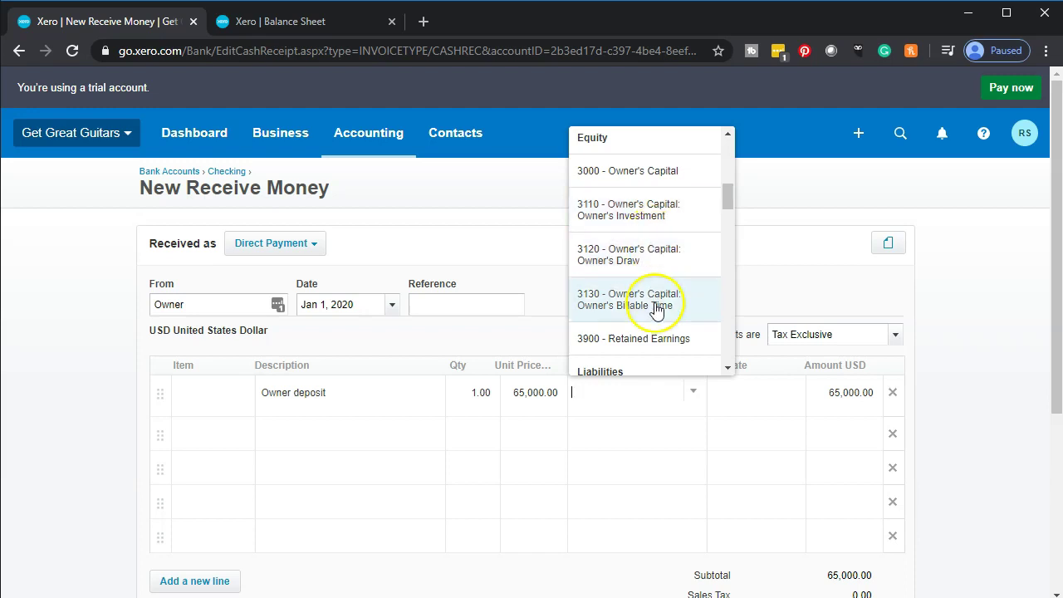
drag(656, 308, 656, 343)
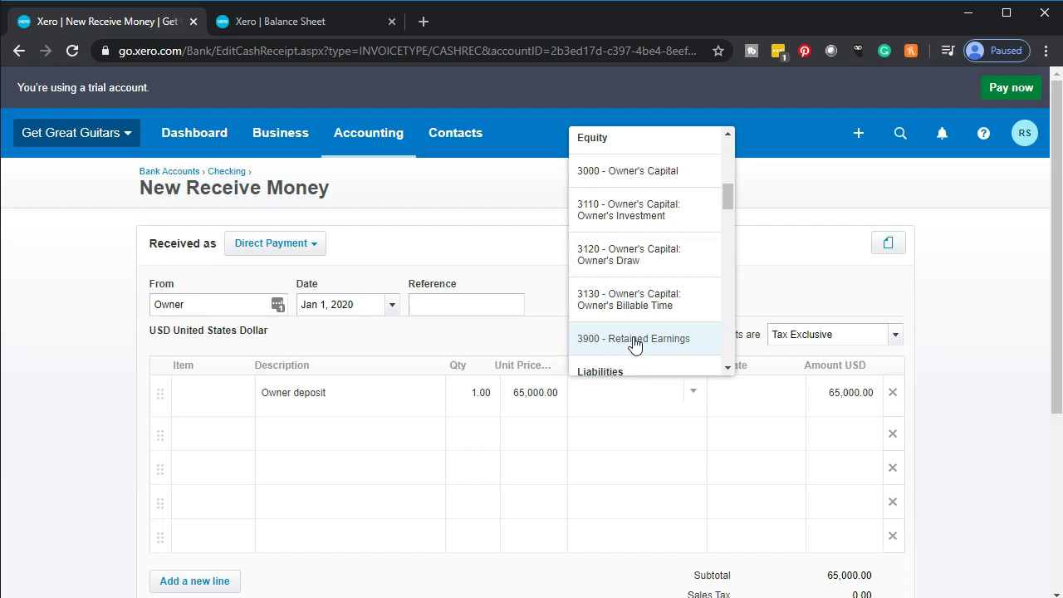
click(625, 226)
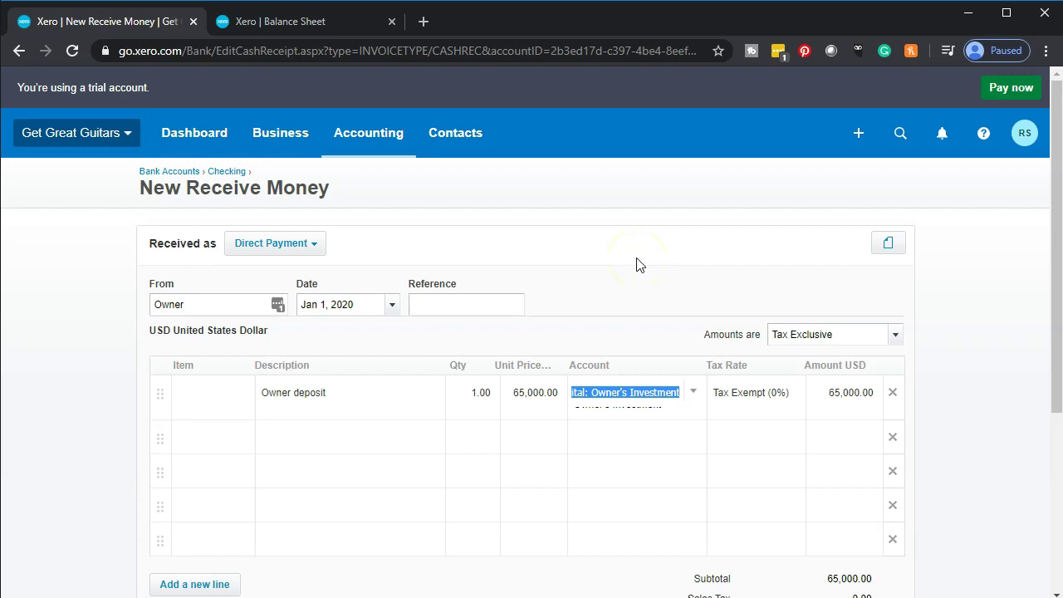
Complete the Owner deposit line with its selected account and review the receive money transaction's totals.
key(Tab)
key(Tab)
key(Tab)
key(Tab)
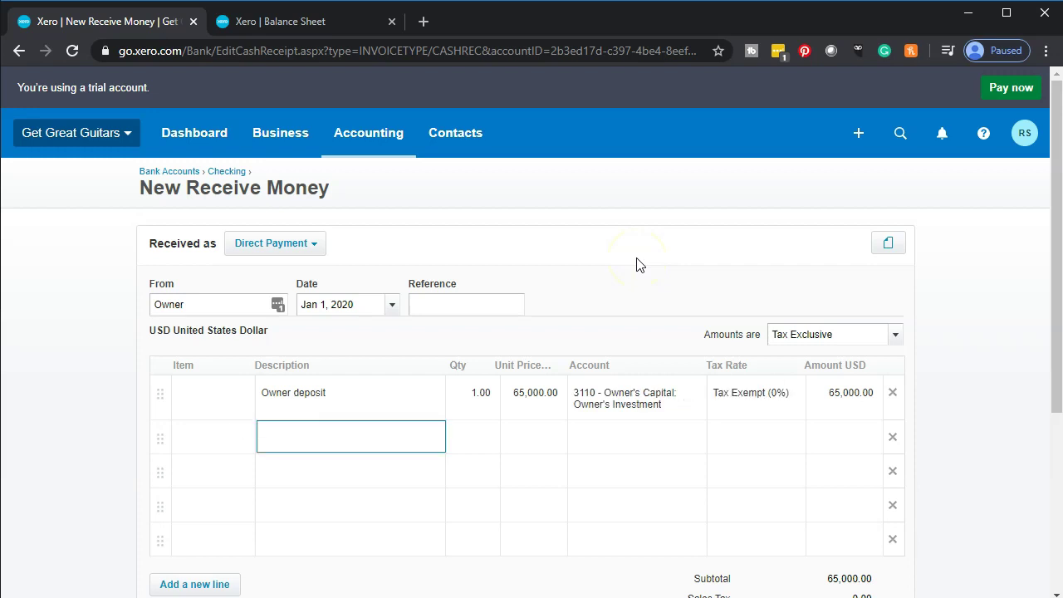
scroll(639, 264, down, 1)
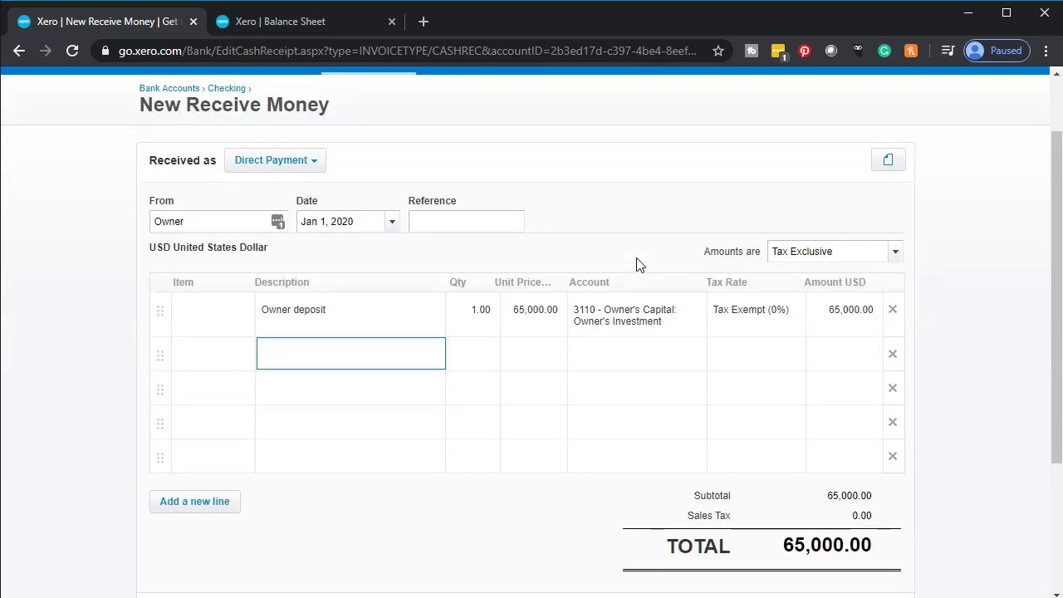
scroll(638, 264, up, 1)
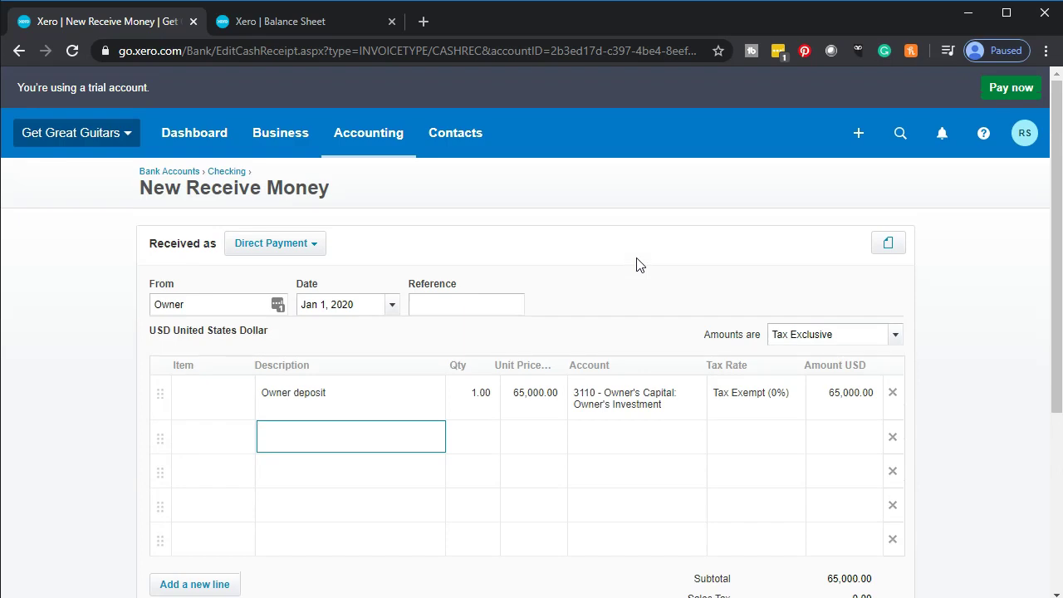
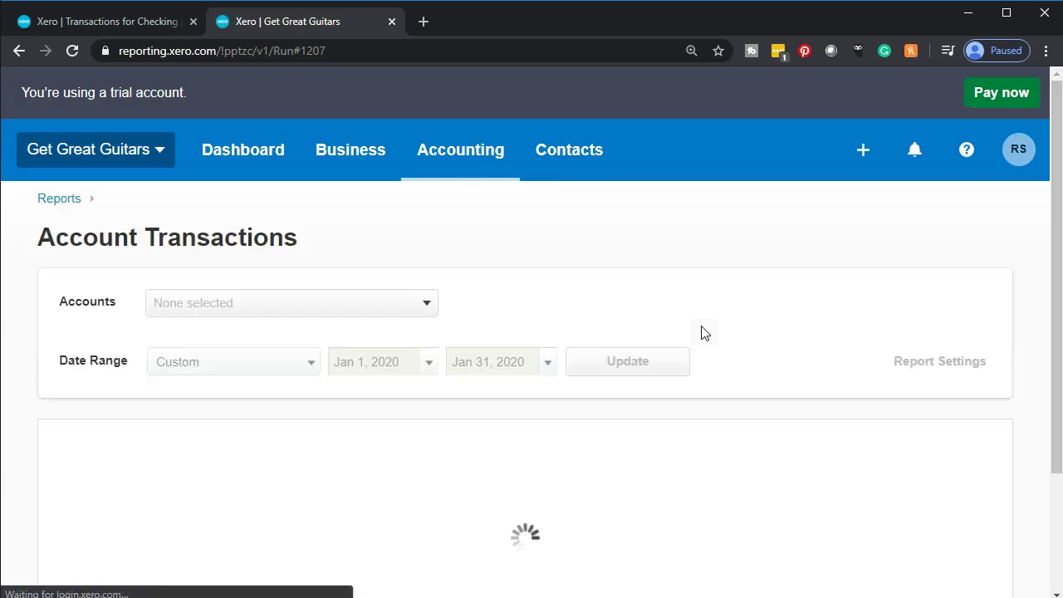
Inspect the January 1, 2020 owner deposit in the Checking transactions report, open its source transaction, and return to the balance sheet.
click(151, 555)
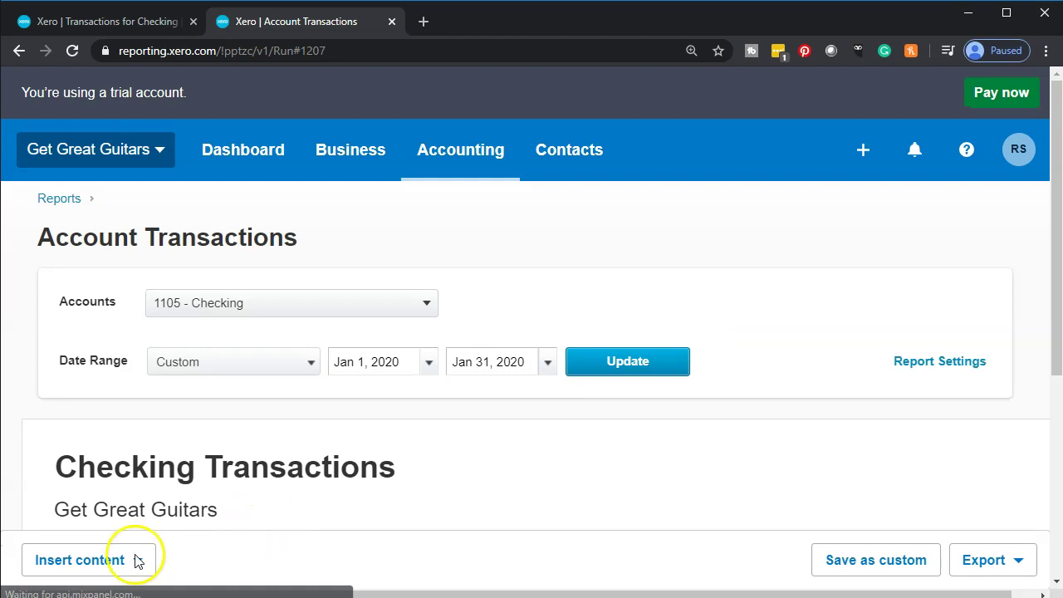
scroll(266, 458, down, 4)
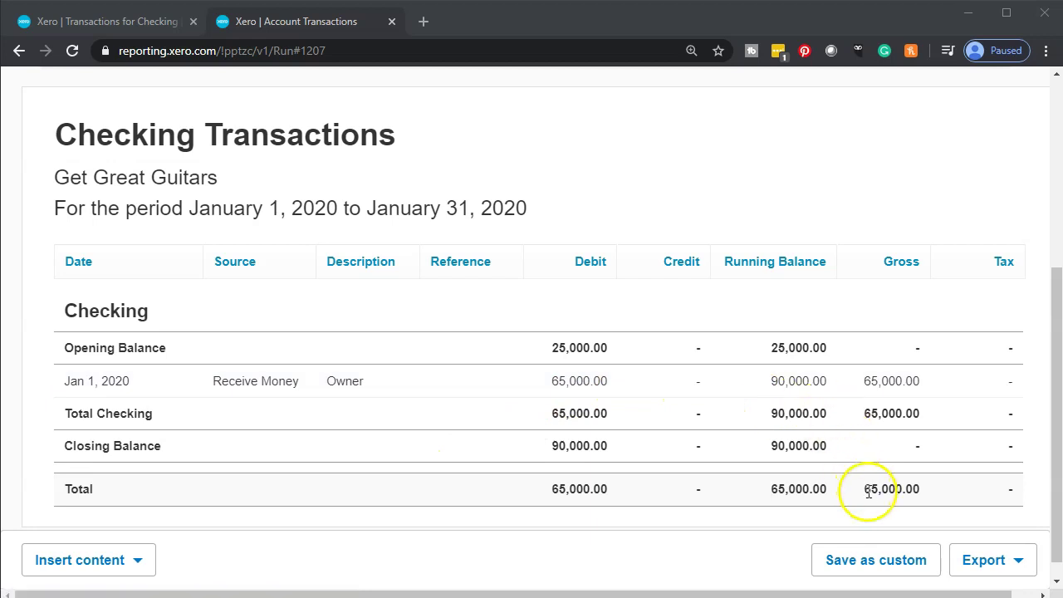
click(581, 386)
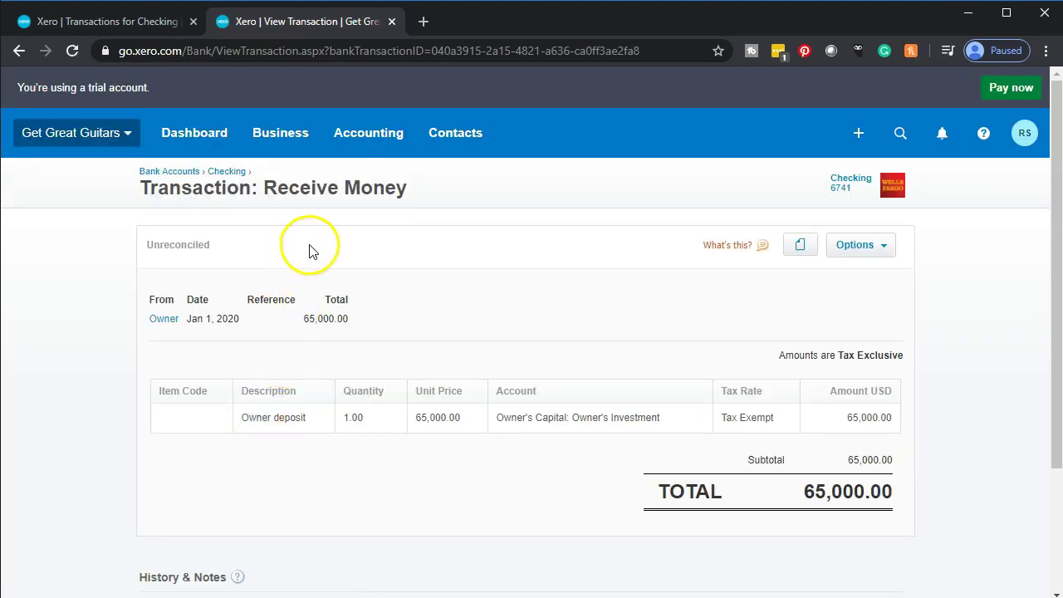
click(20, 52)
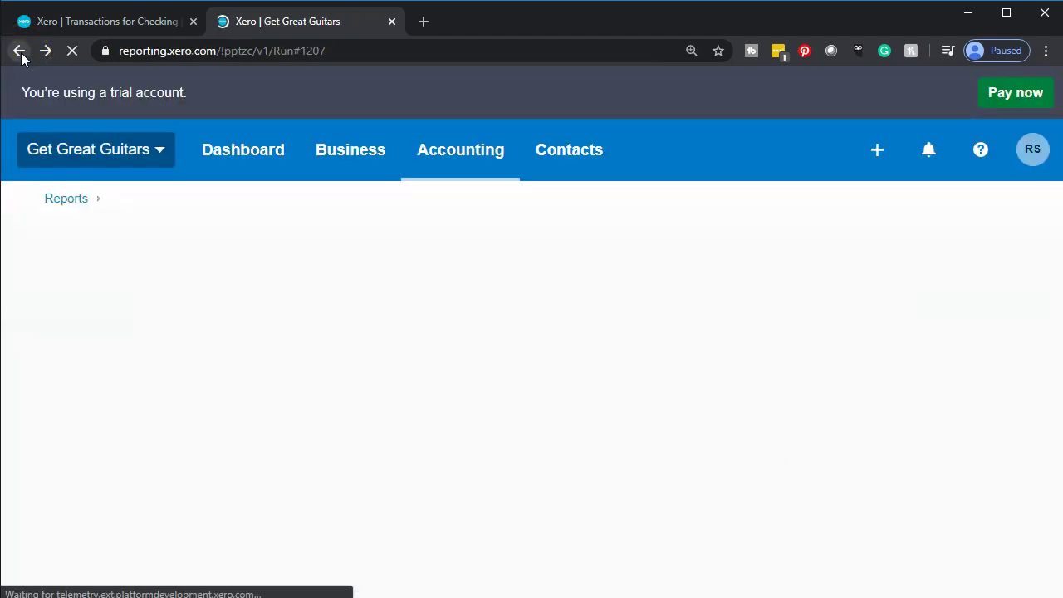
click(20, 53)
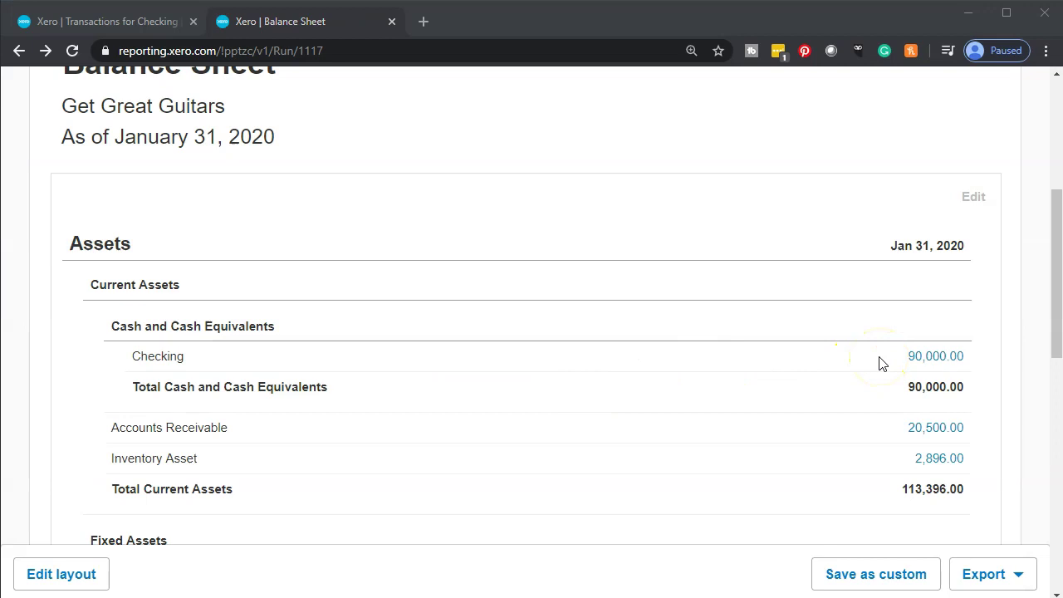
Open the transactions behind Owner's Capital: Owner's Investment from the balance sheet's equity section and examine the owner deposit entry.
scroll(881, 364, down, 8)
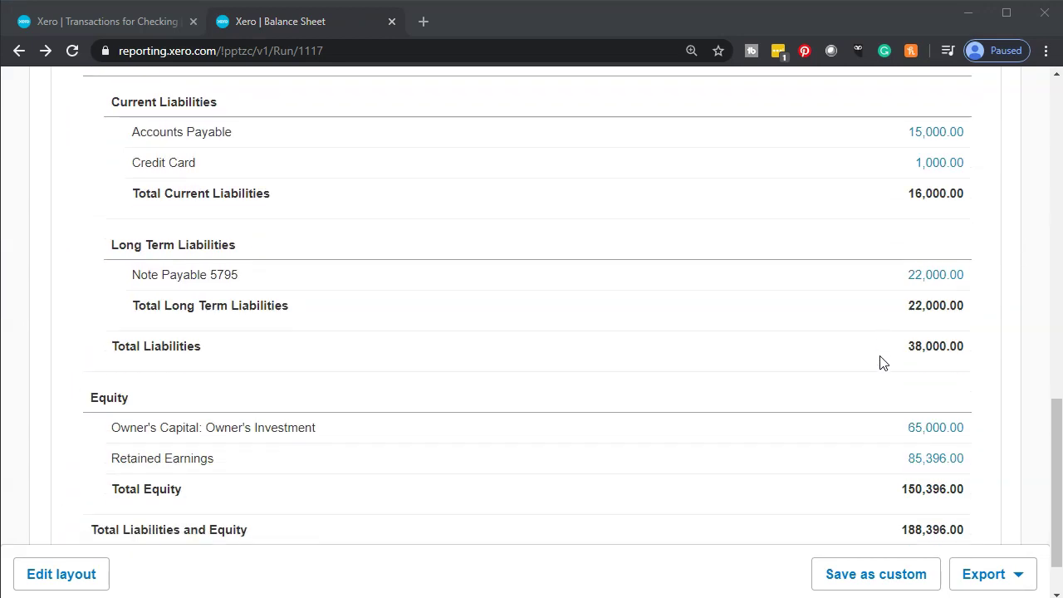
scroll(882, 363, down, 1)
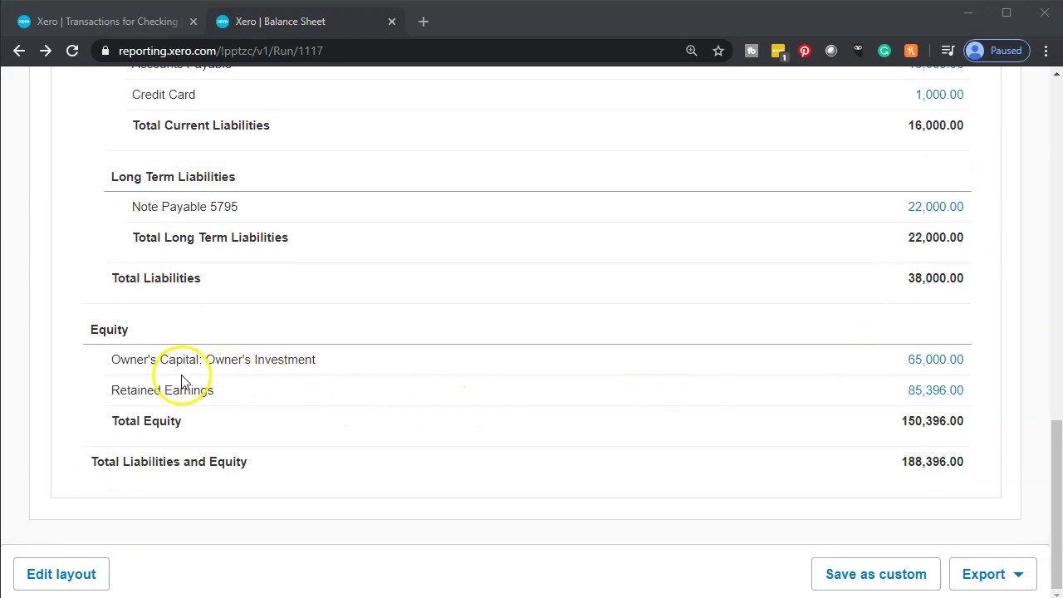
click(916, 371)
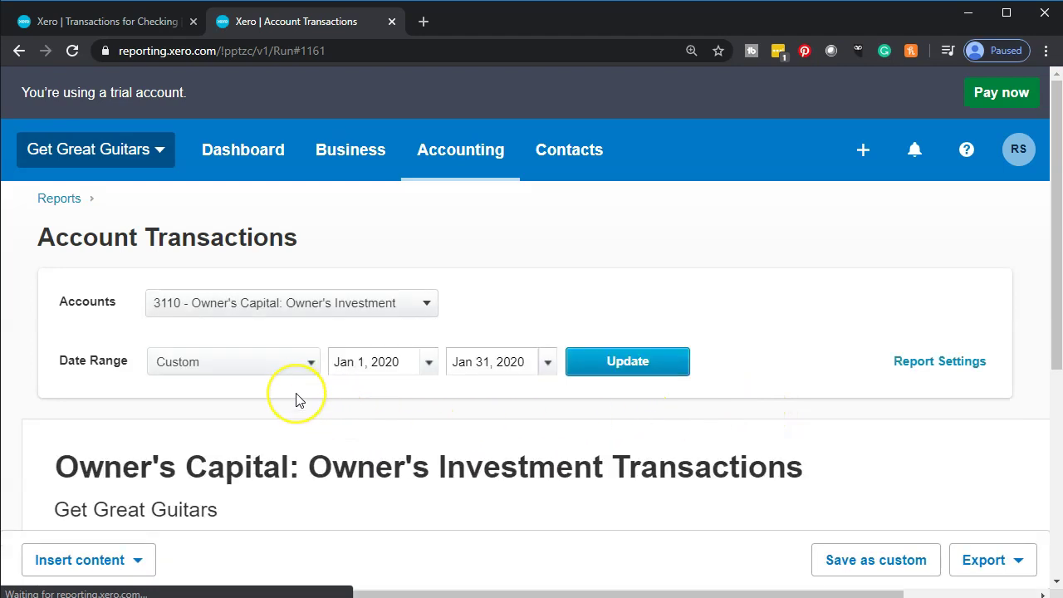
scroll(294, 399, down, 1)
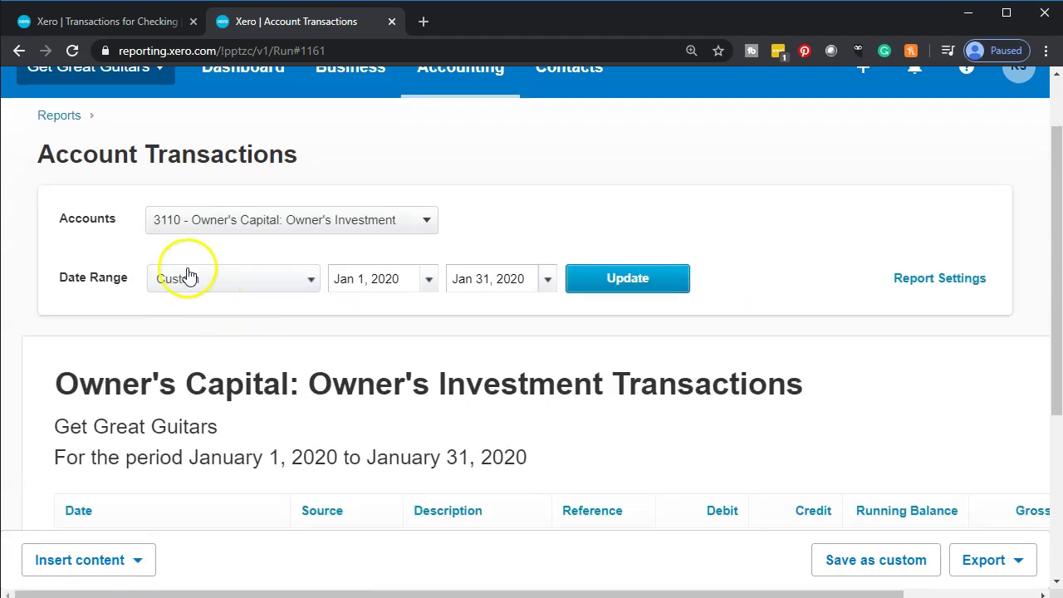
scroll(189, 276, down, 2)
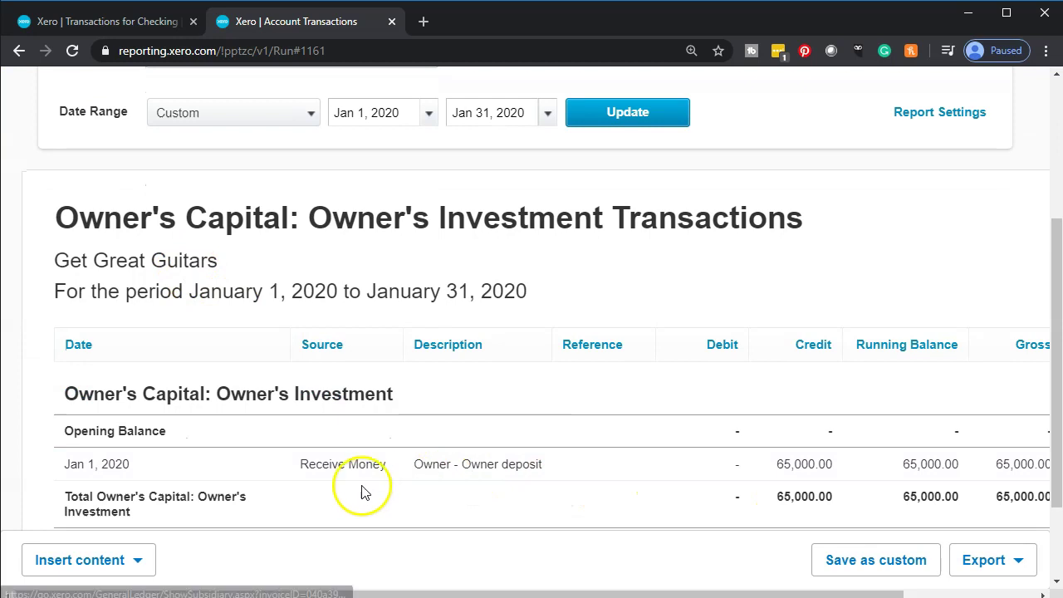
scroll(354, 492, up, 3)
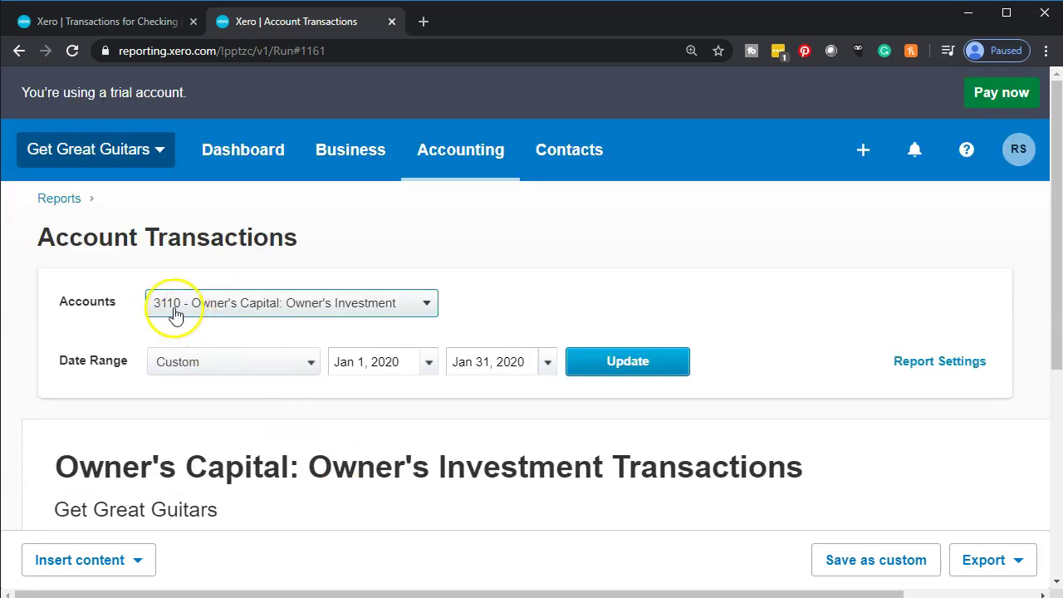
Return to the balance sheet report and update it as of Jan 31, 2020.
click(63, 206)
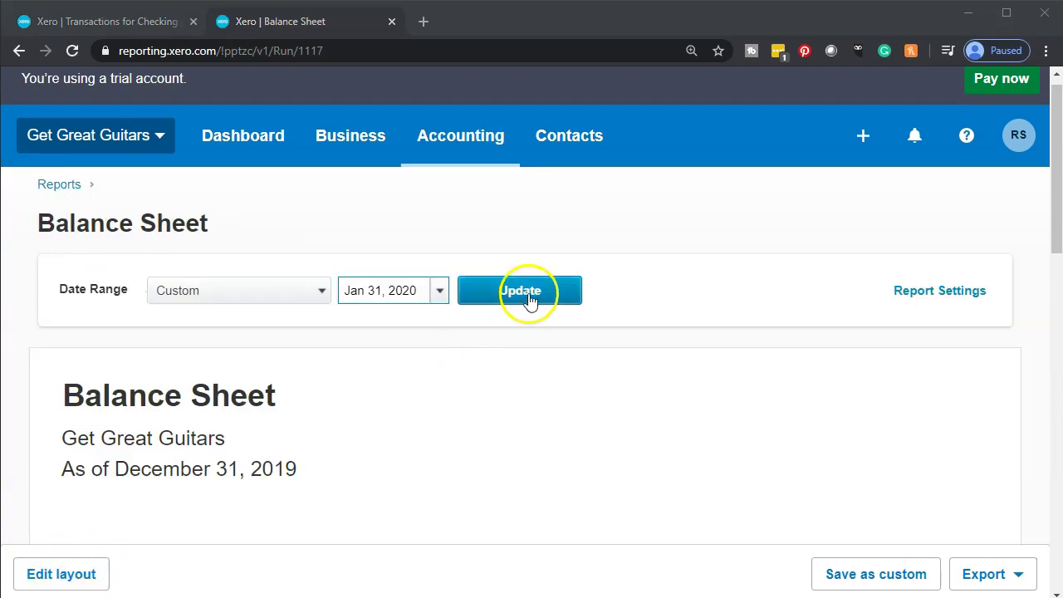
click(520, 293)
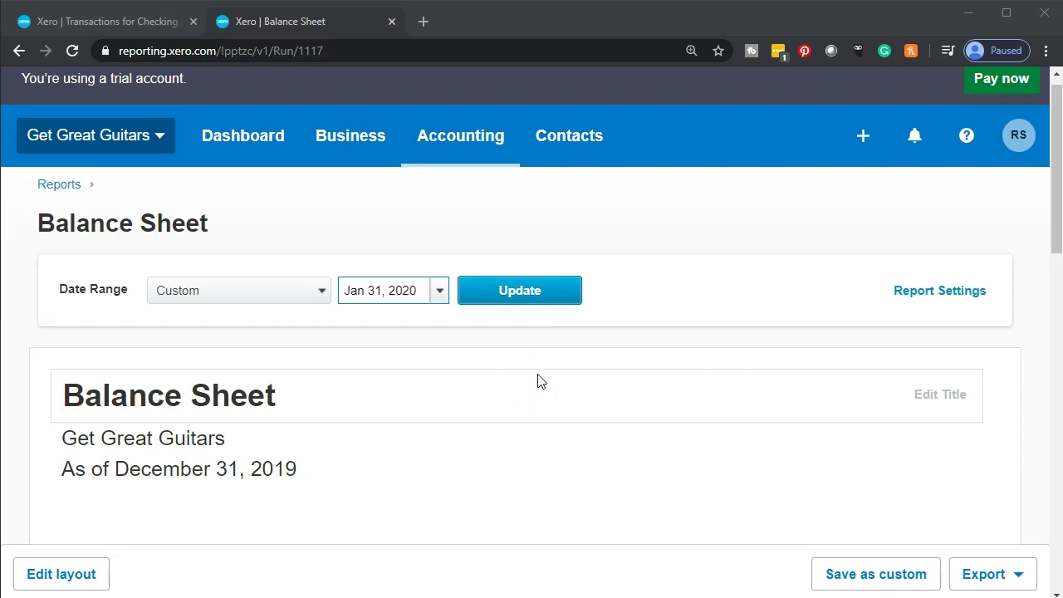
From the Checking transactions browser tab, create another receive money transaction for the Checking account.
click(134, 22)
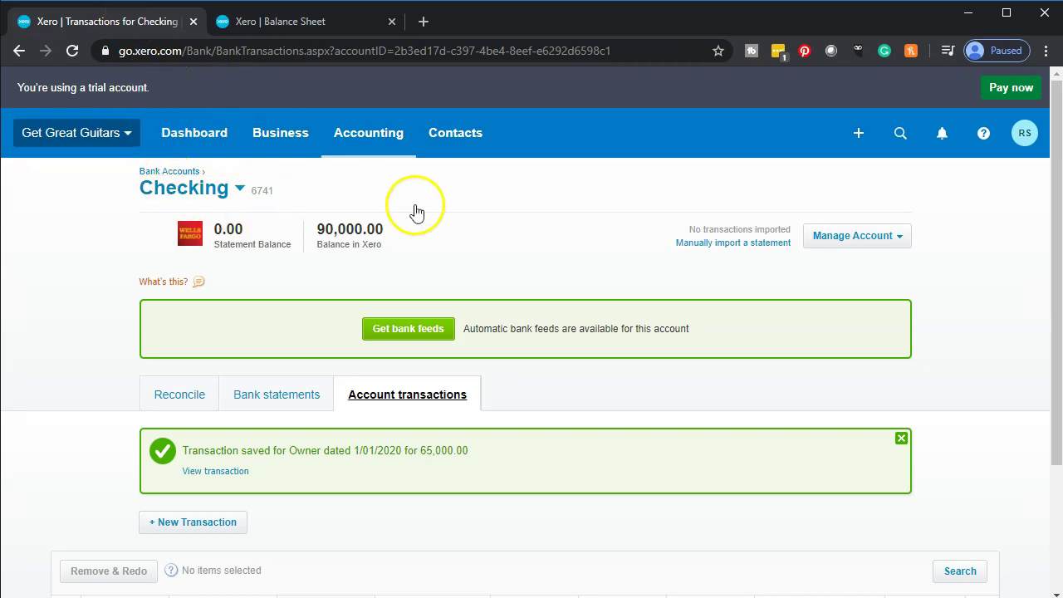
click(863, 131)
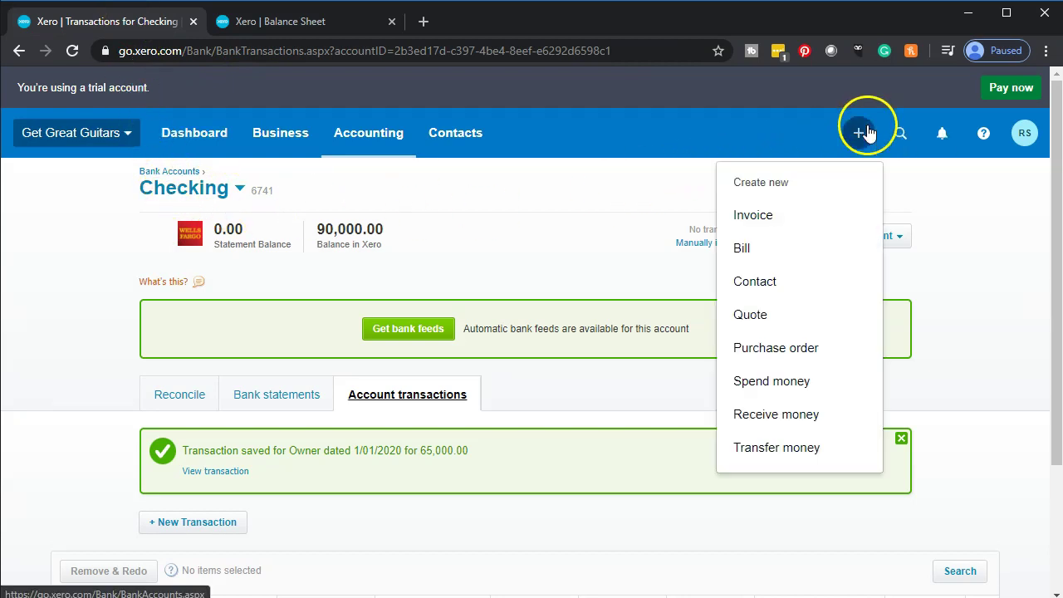
click(765, 423)
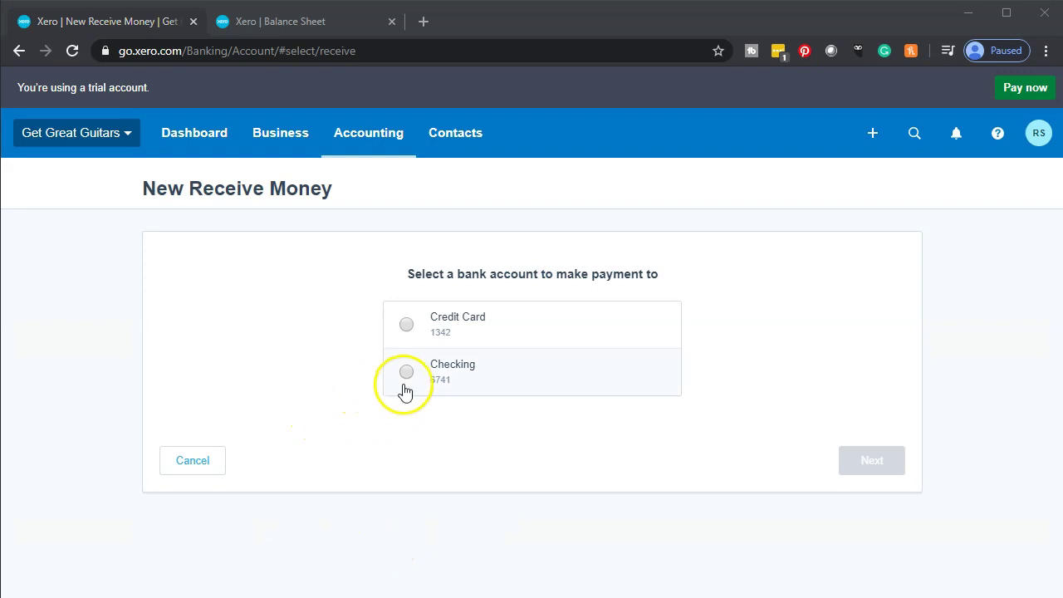
click(407, 376)
click(859, 467)
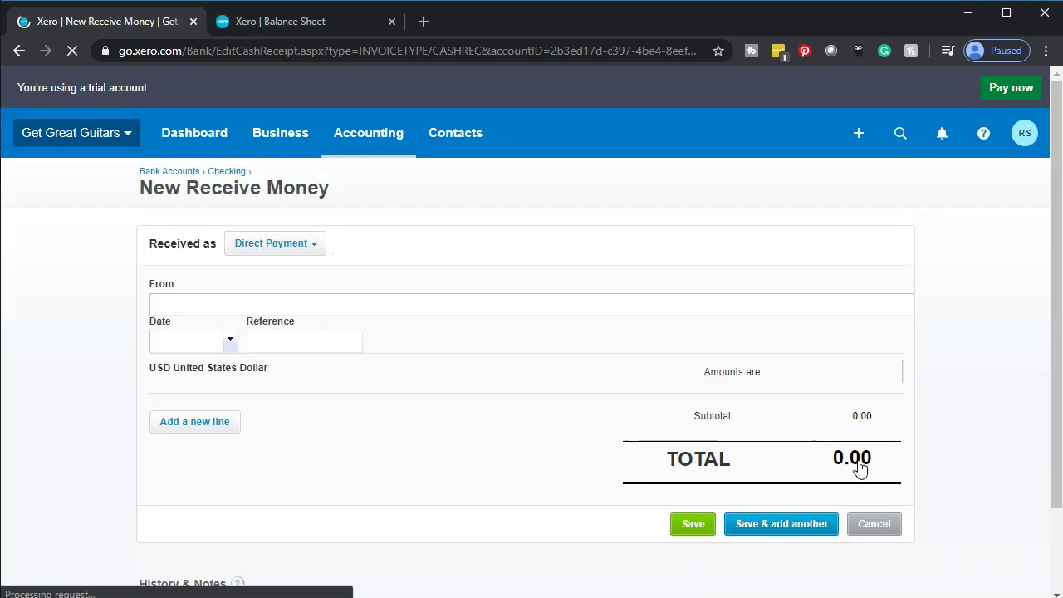
Set Chase as the payer of the receive money transaction and date it Jan 10, 2020.
click(209, 305)
text(Chase)
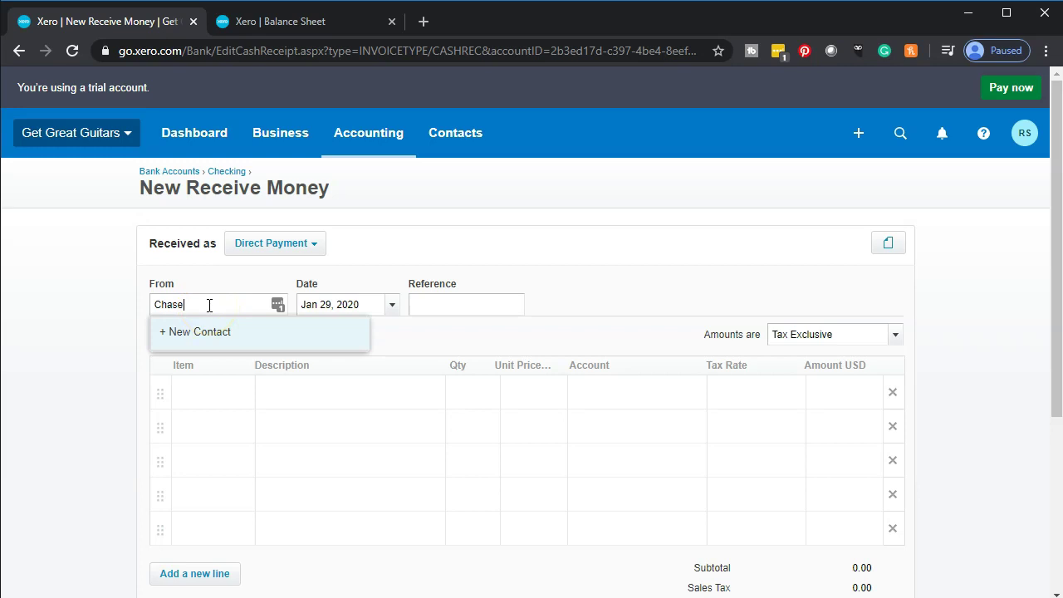
key(Tab)
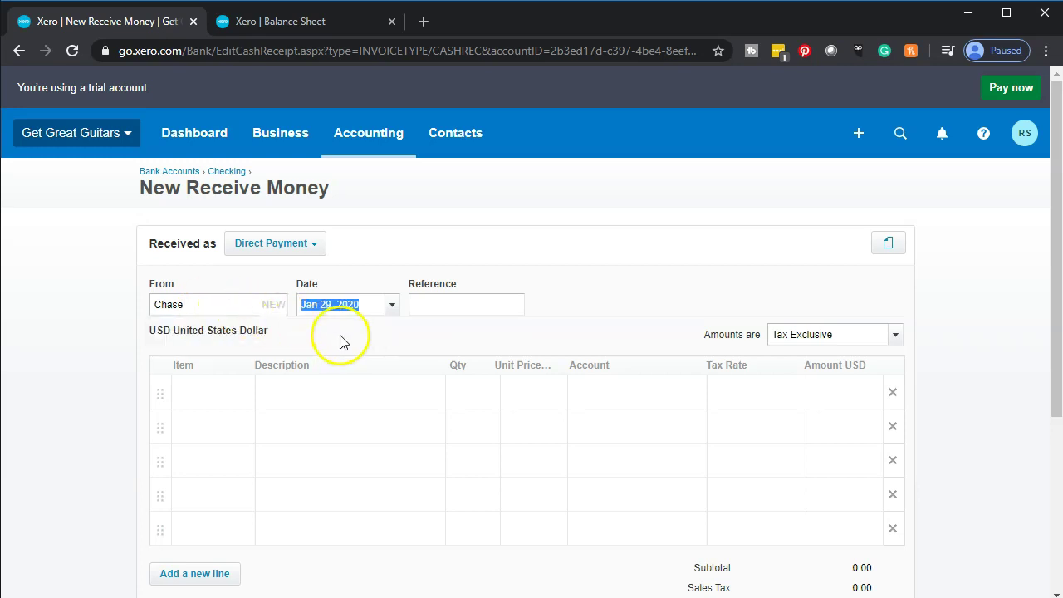
click(393, 308)
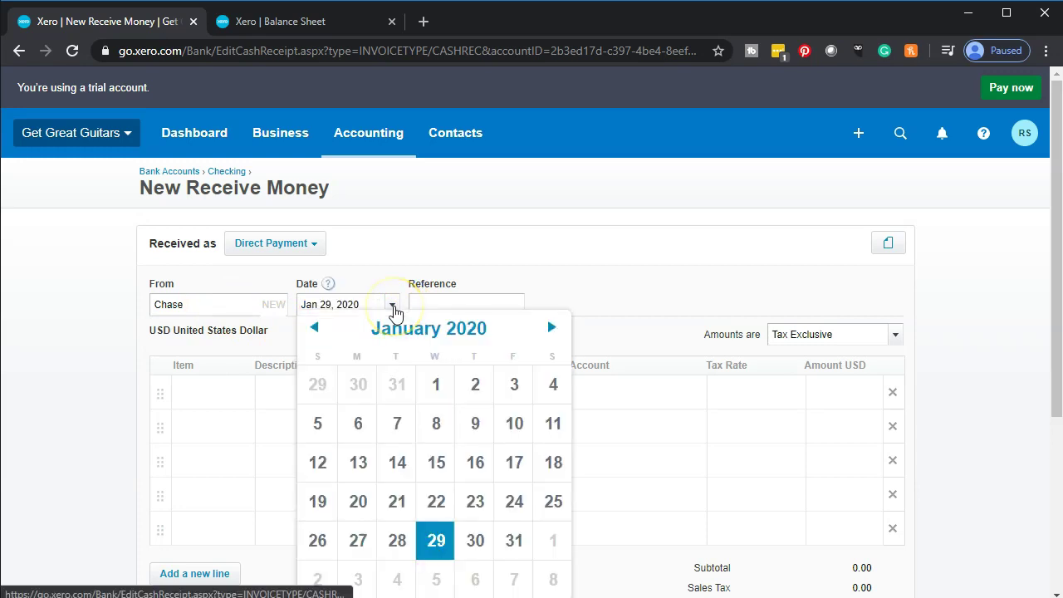
click(514, 424)
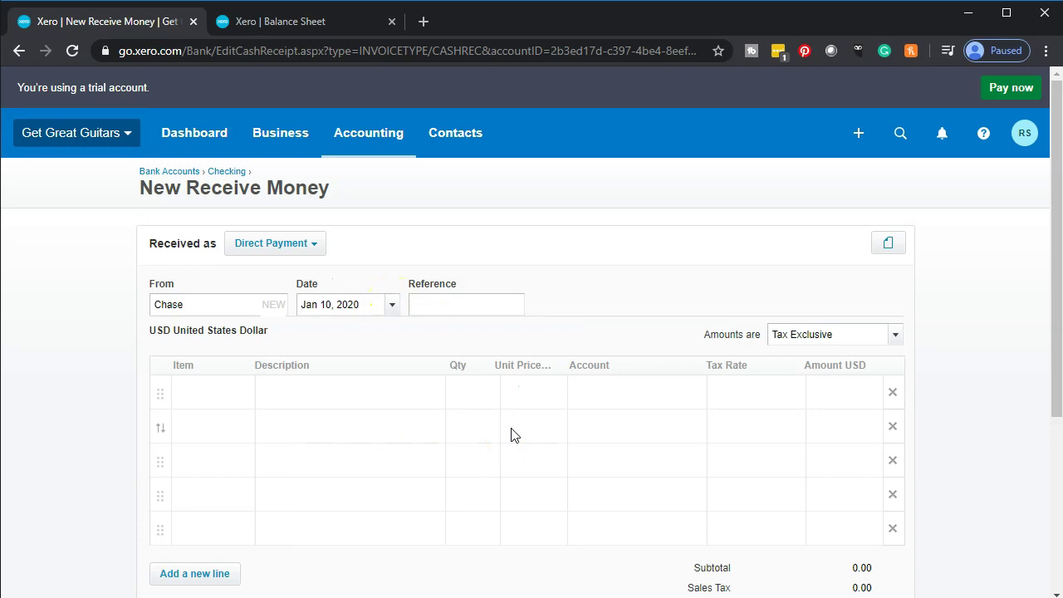
Fill in the first line with the description "Bank Loan", quantity 1 and unit price 50,000.
key(Tab)
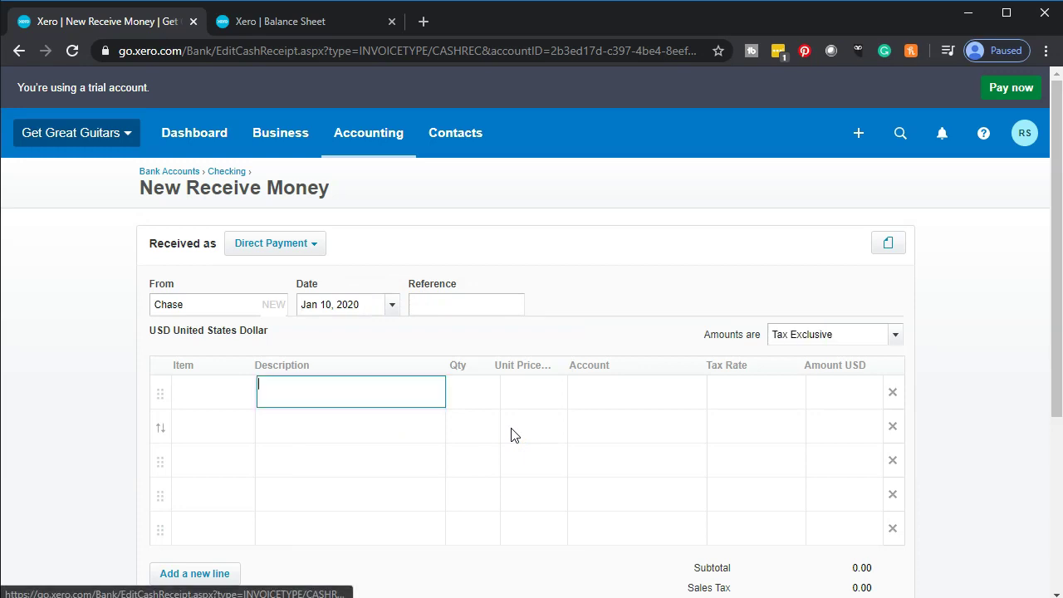
text(Bank Loan)
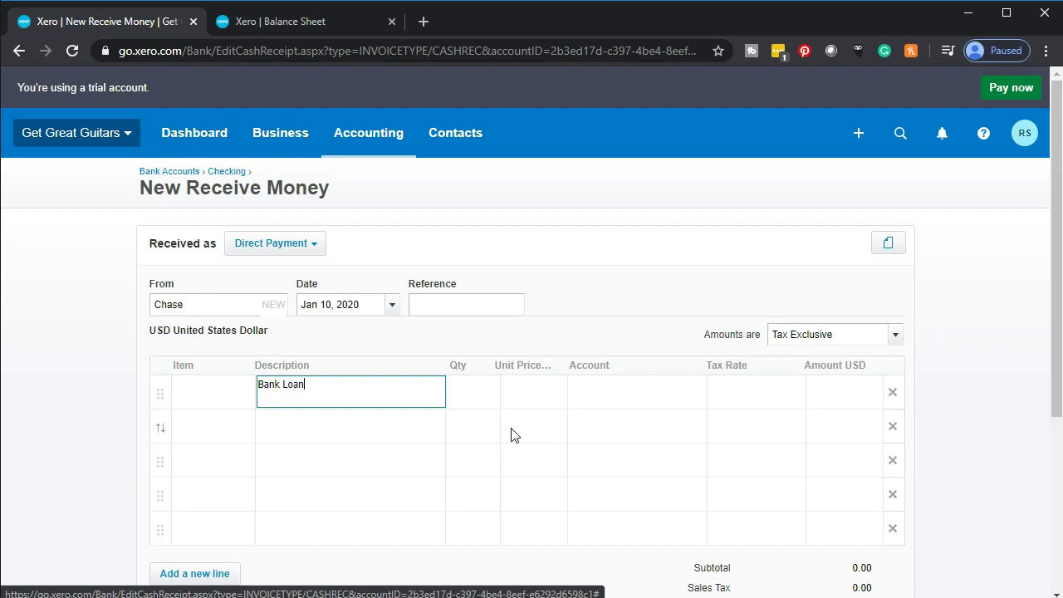
key(Tab)
text(50000)
key(Tab)
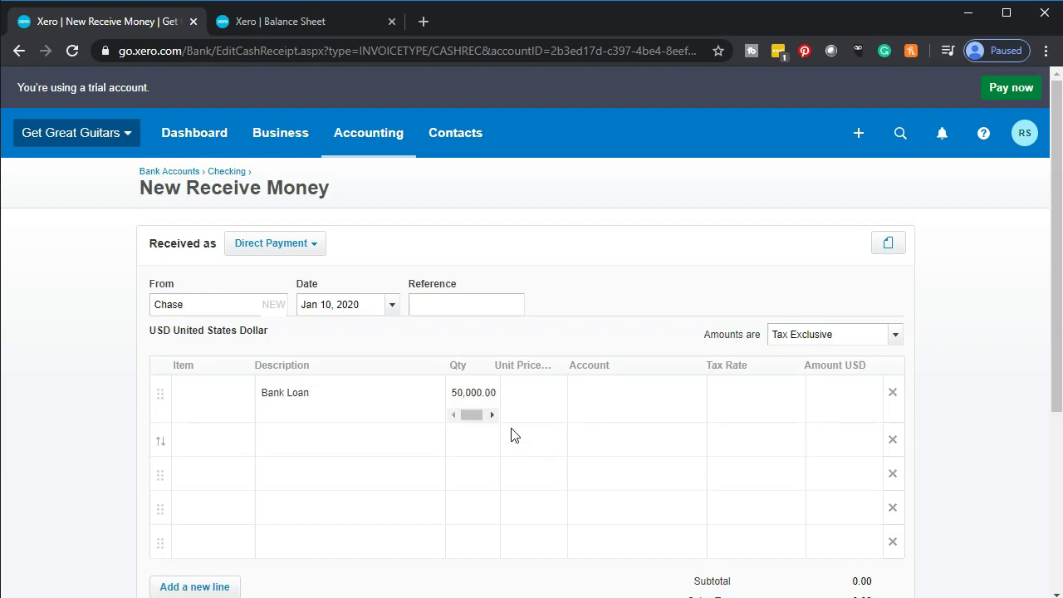
click(433, 389)
click(445, 395)
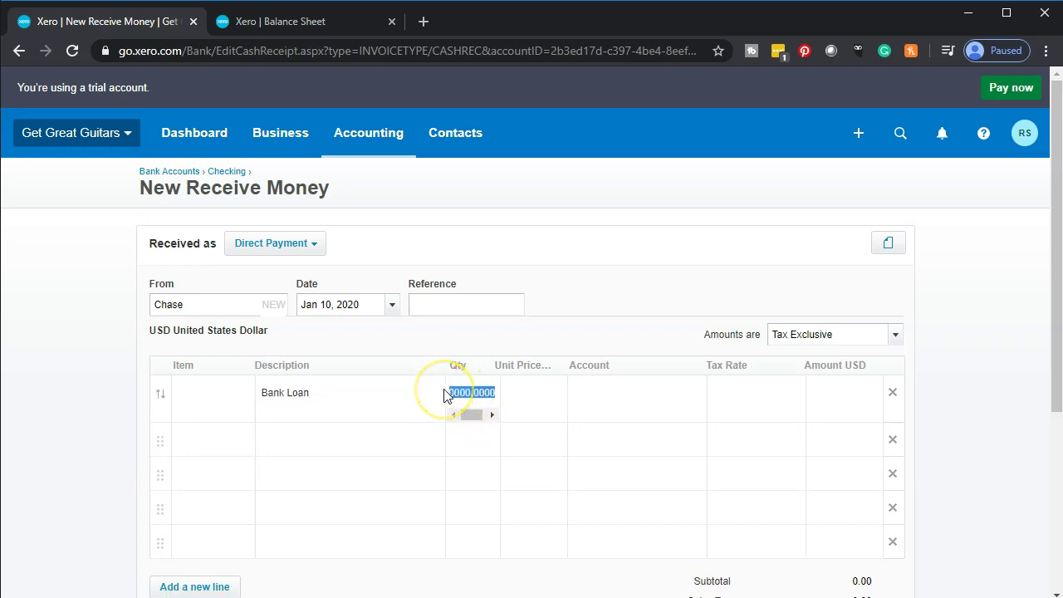
text(1)
key(Tab)
text(50)
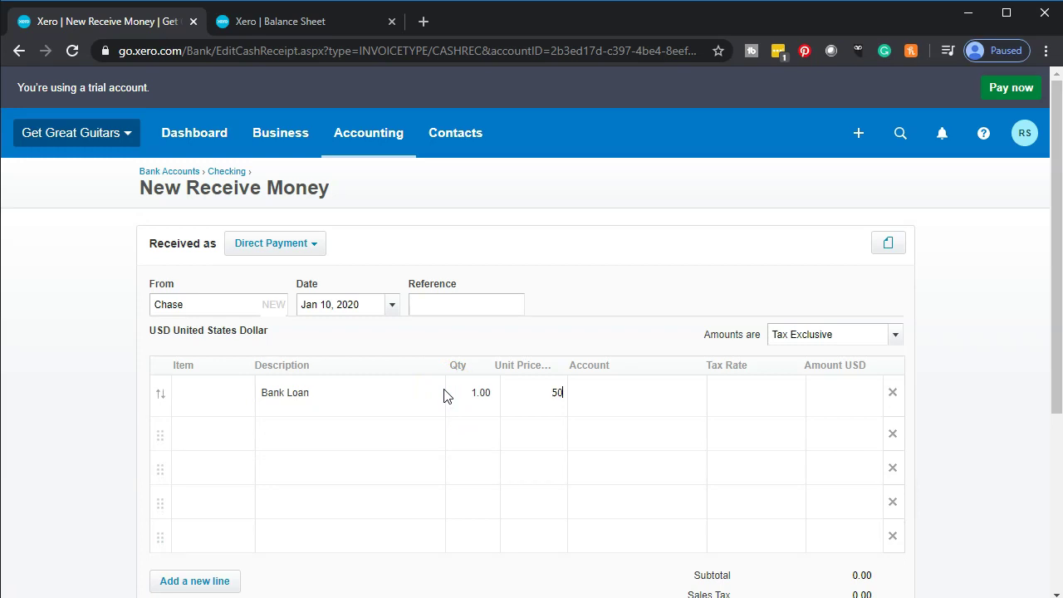
text(,00000)
key(Tab)
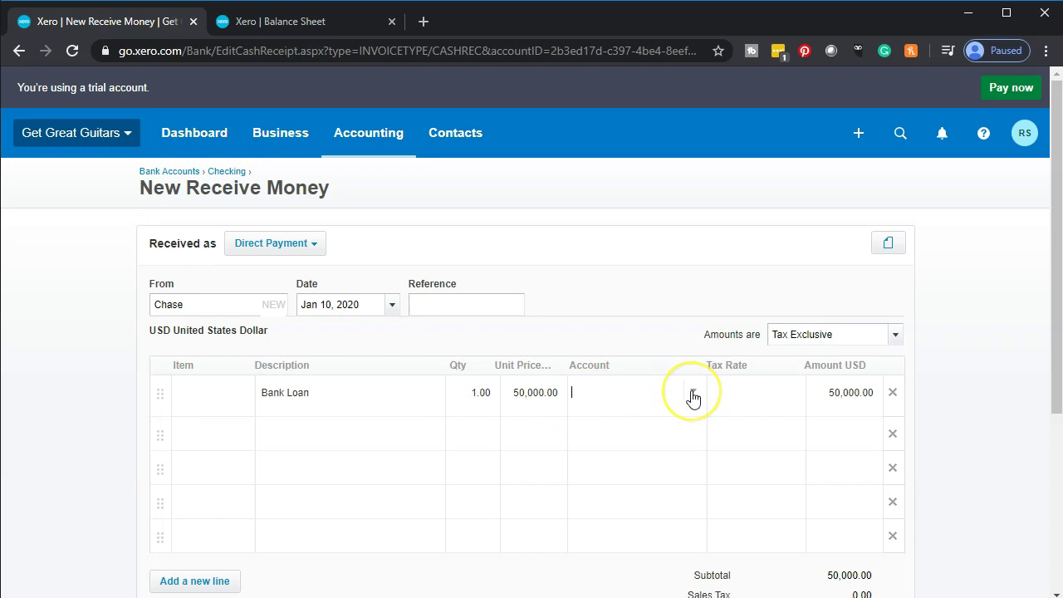
Look up existing accounts for the Bank Loan line using "no", "28" and the code 2810.
text(no)
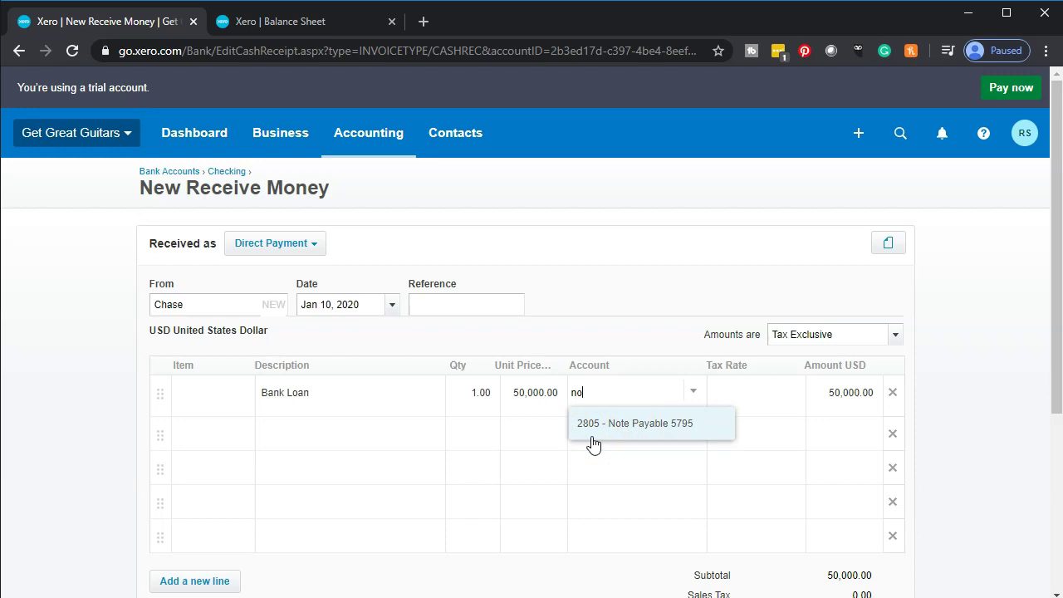
key(BackSpace)
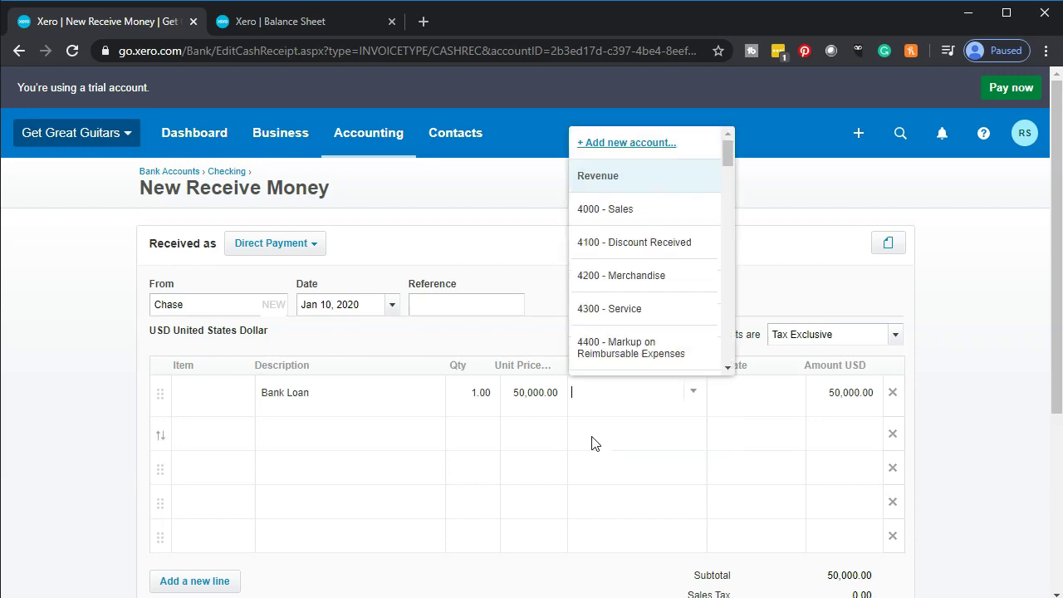
text(28)
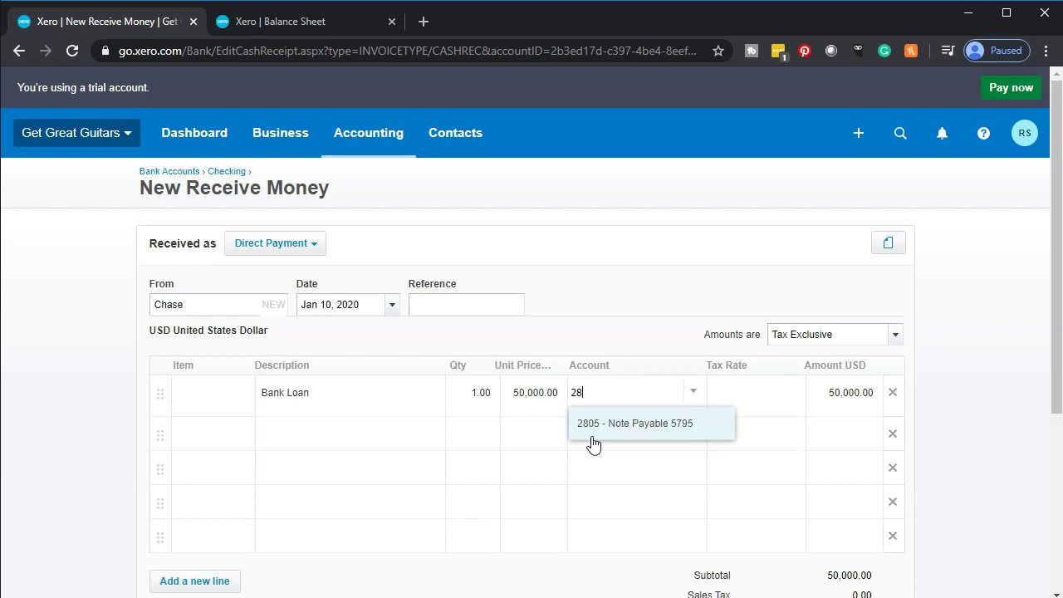
text(10)
key(Tab)
Start a new account from the Bank Loan line with code 2810 and account type Non-current Liability.
click(694, 400)
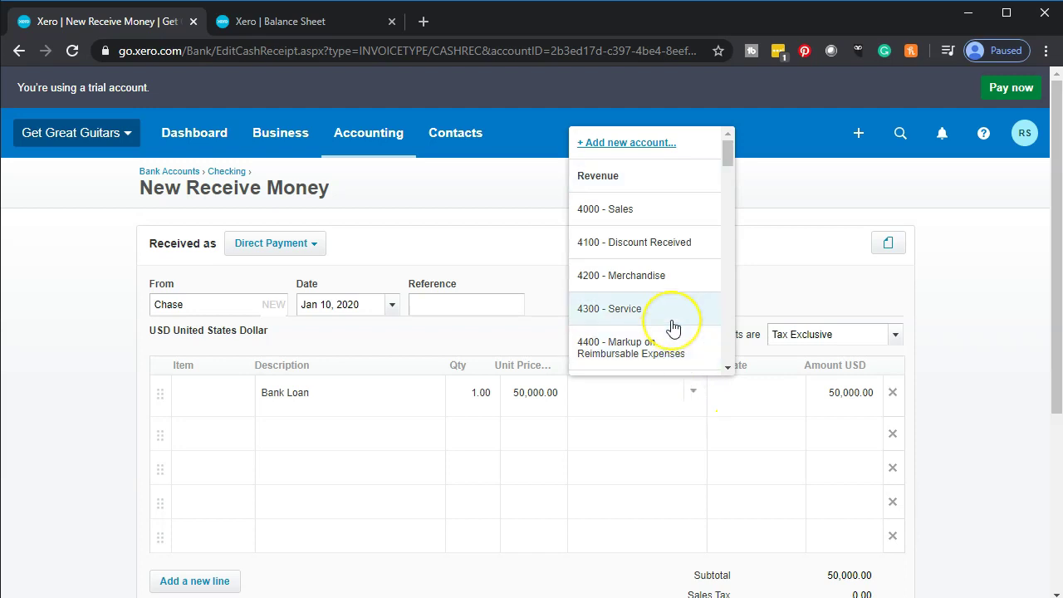
click(629, 146)
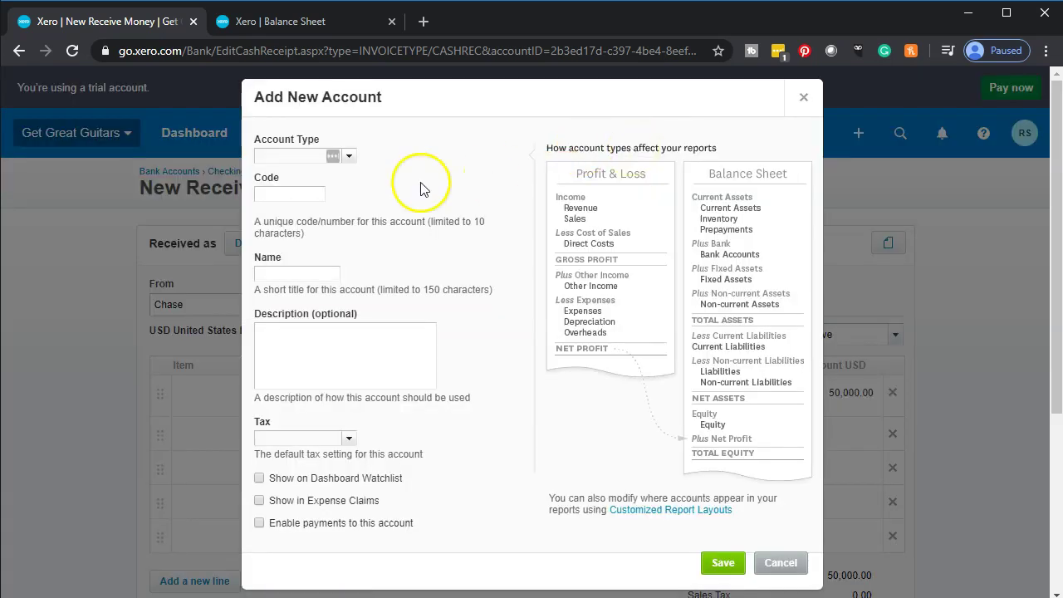
click(296, 187)
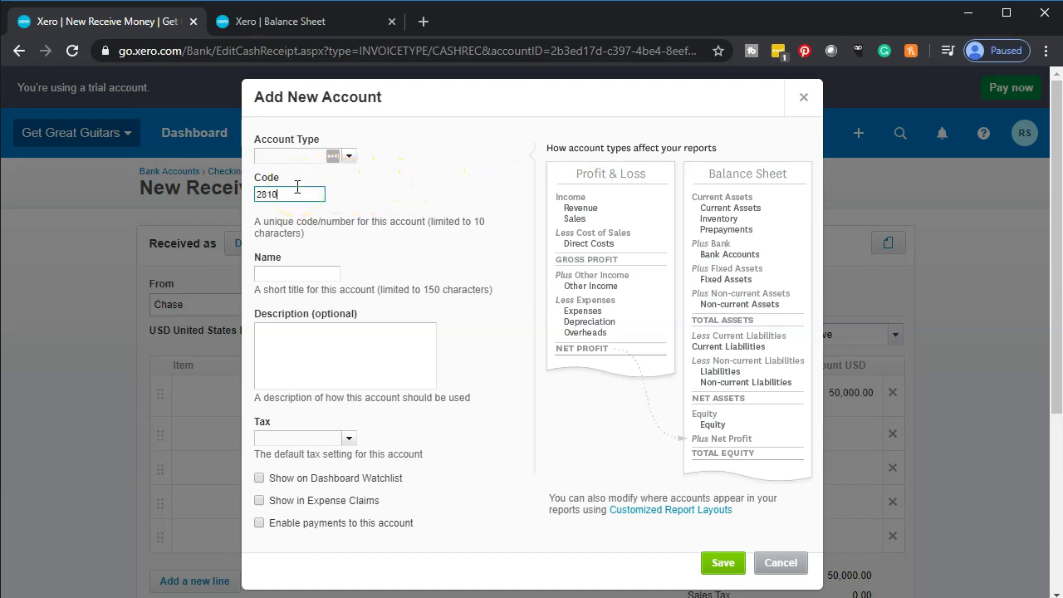
key(Tab)
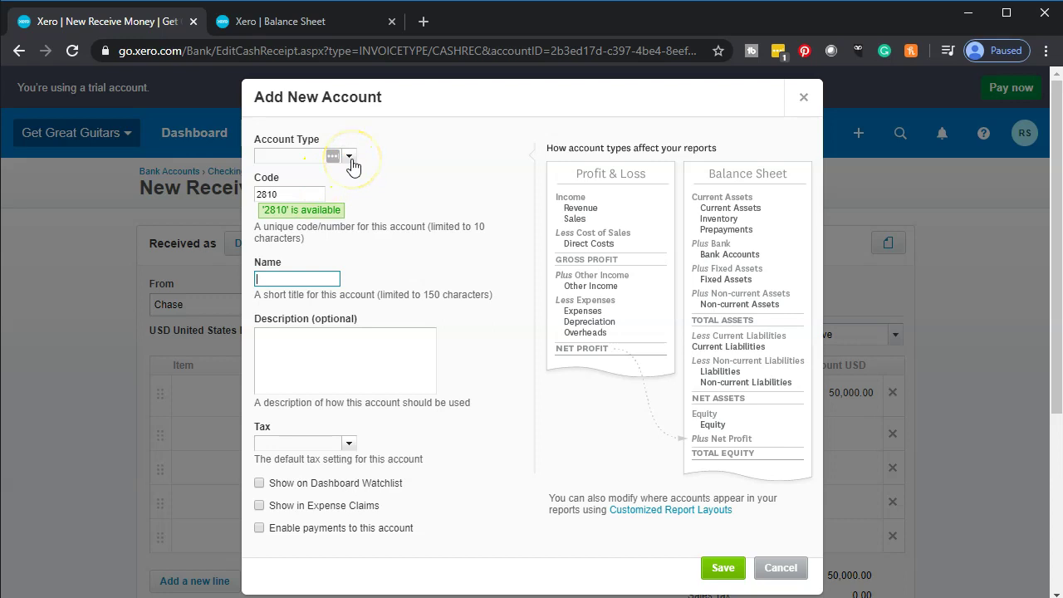
click(350, 158)
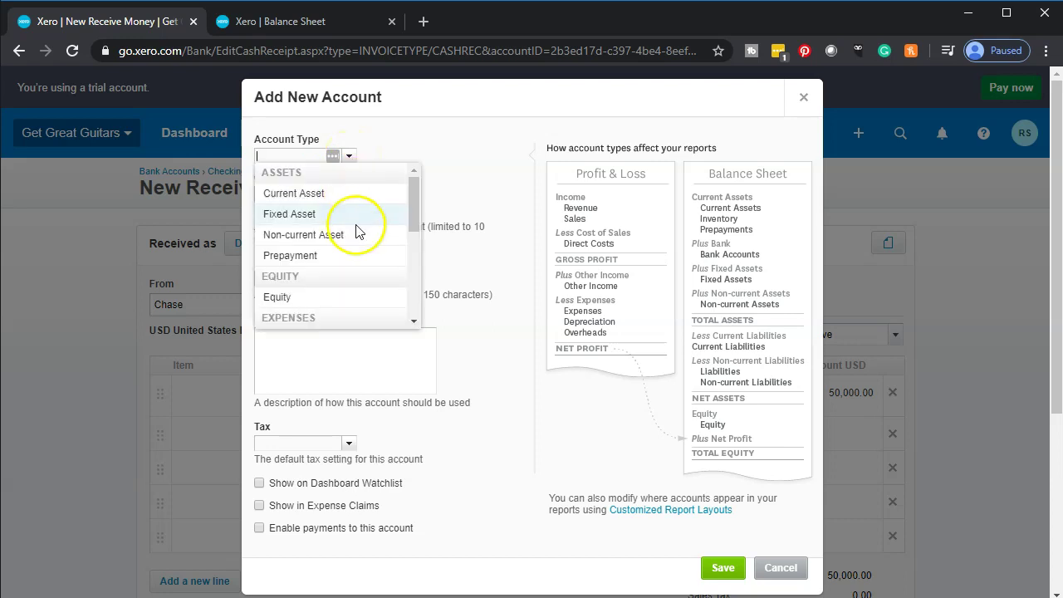
scroll(356, 231, down, 2)
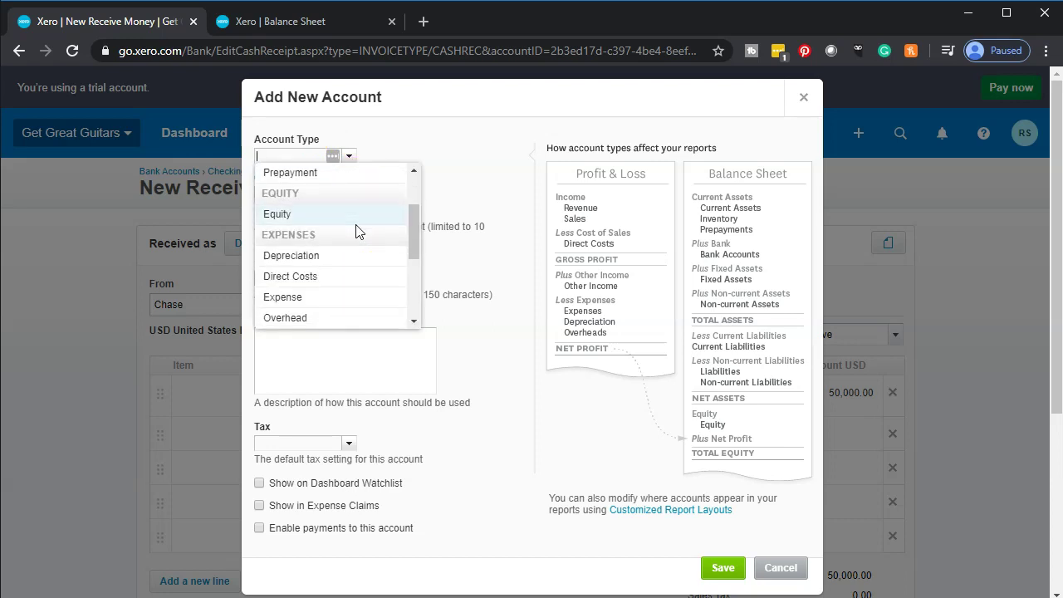
scroll(332, 270, down, 2)
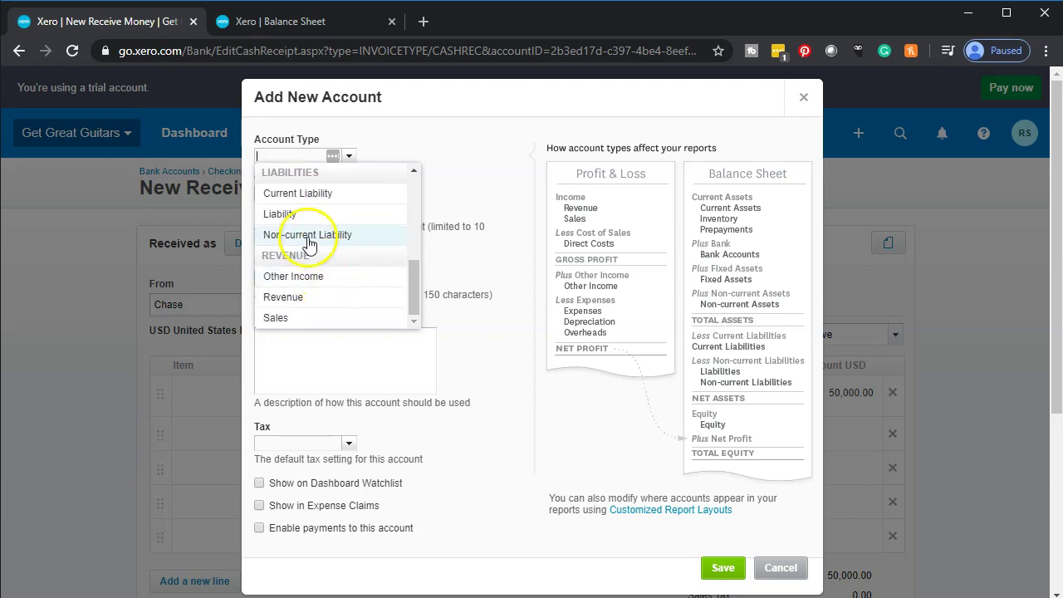
click(309, 237)
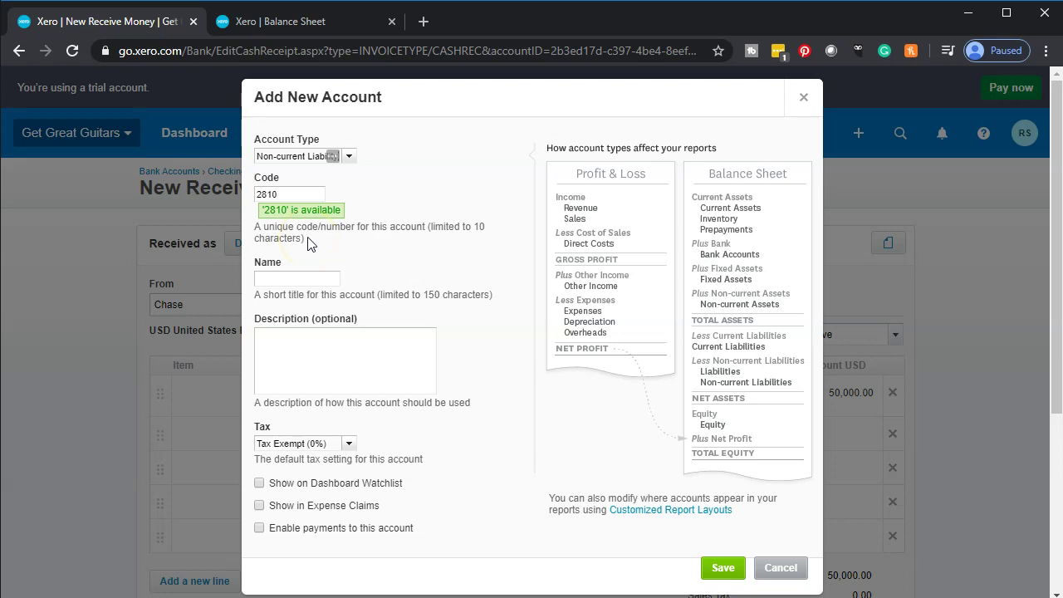
Name the new account Note Payable 3458 and save it to the Bank Loan line.
click(281, 281)
text(Note Payable 3458)
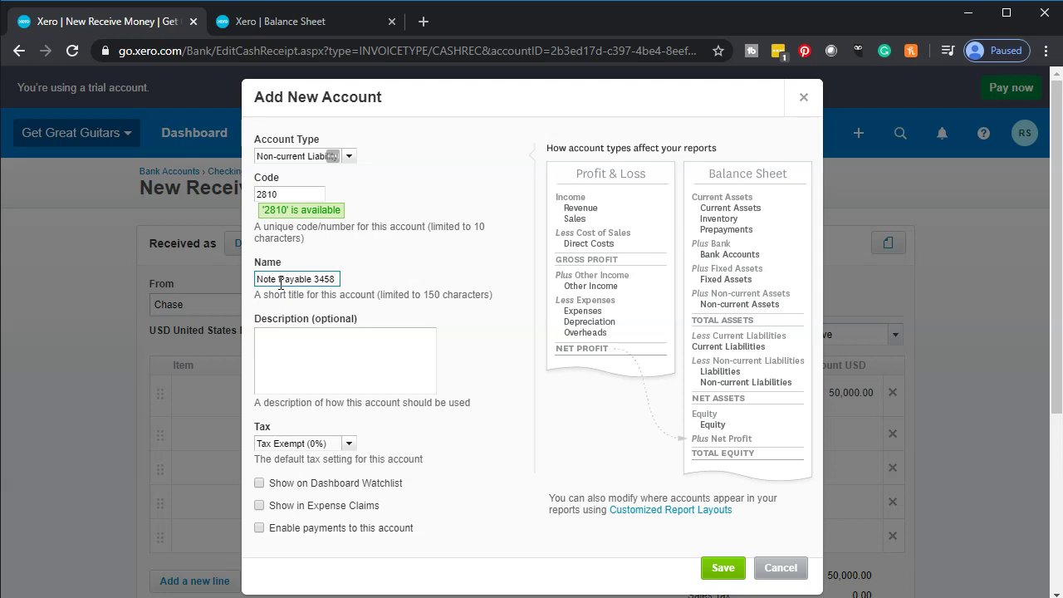
key(Tab)
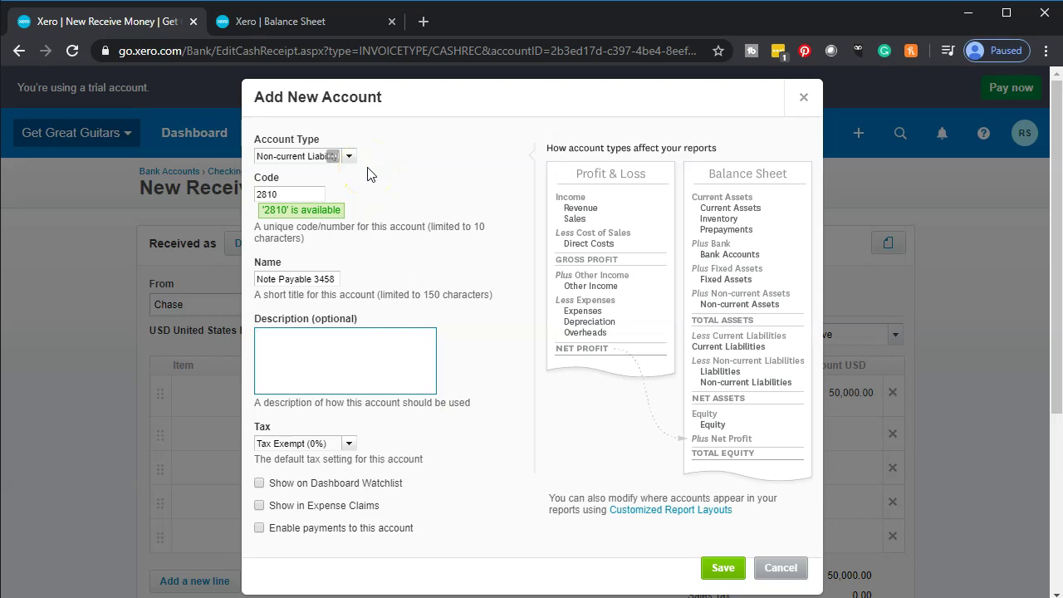
click(722, 570)
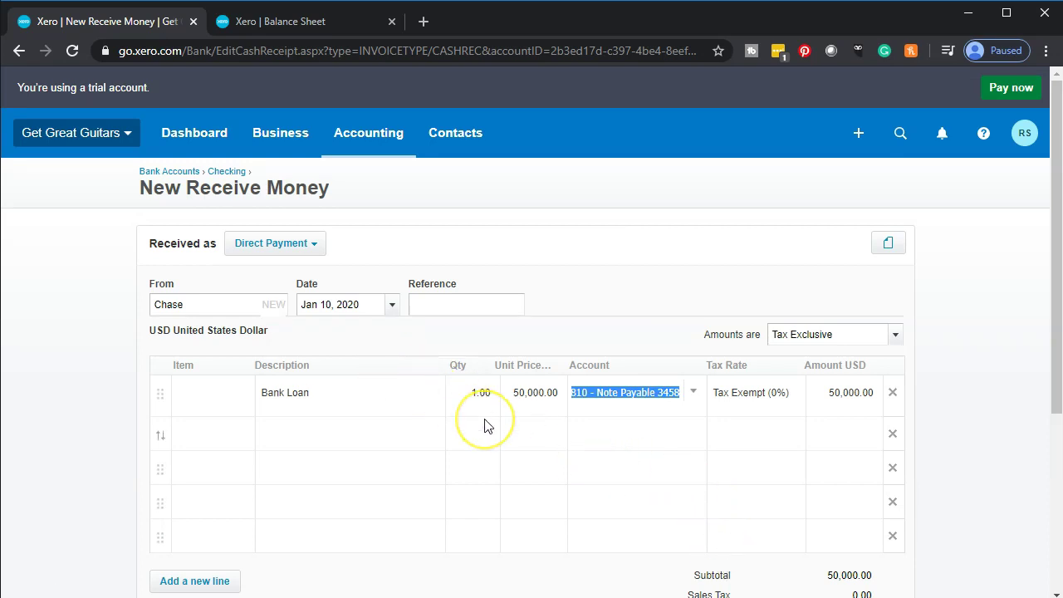
Save the Chase receive money transaction for the bank loan.
scroll(487, 425, down, 1)
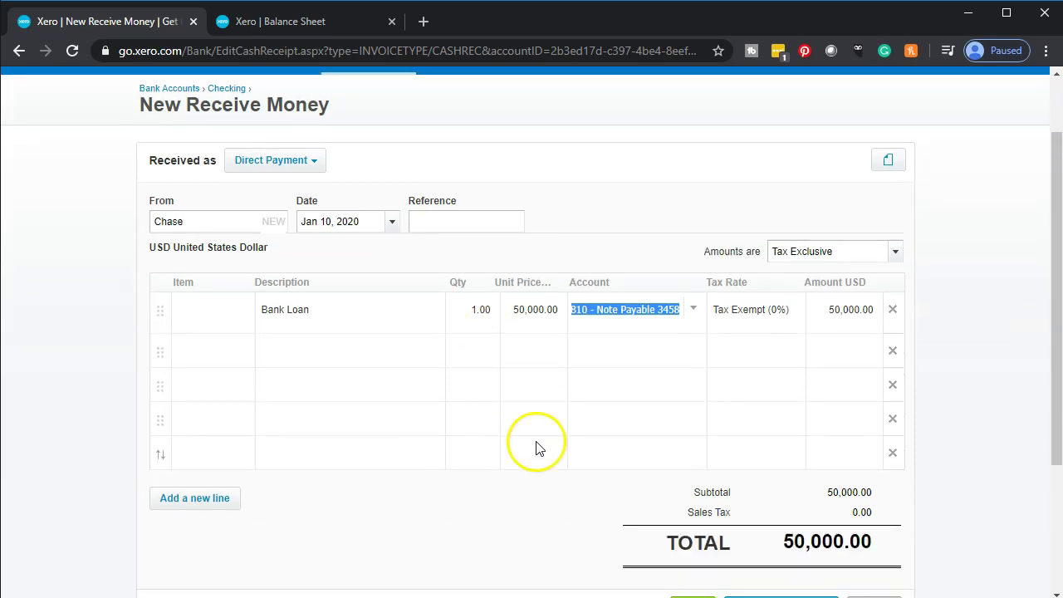
scroll(534, 456, down, 2)
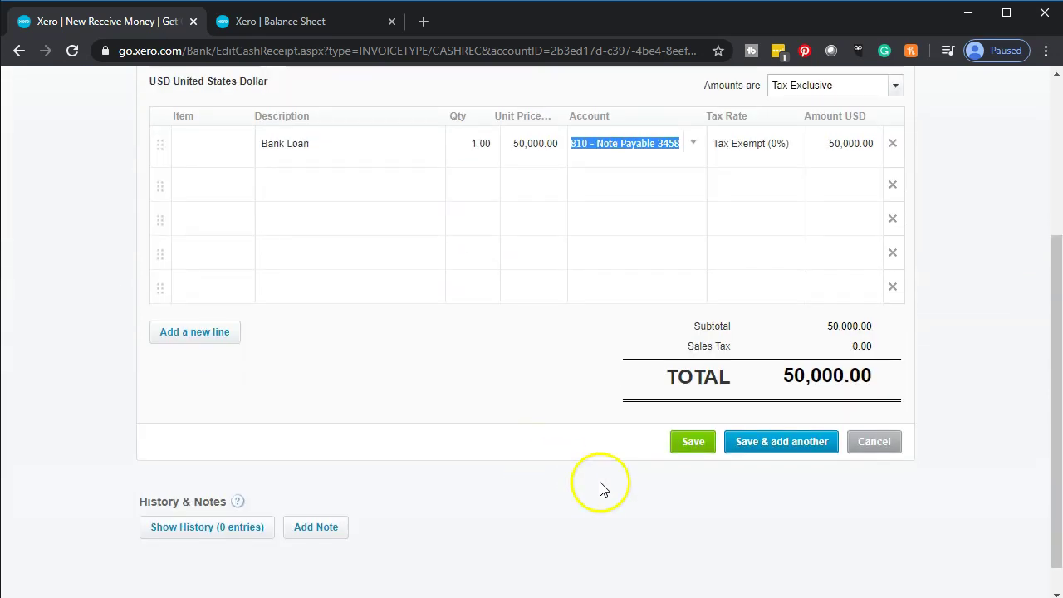
click(682, 453)
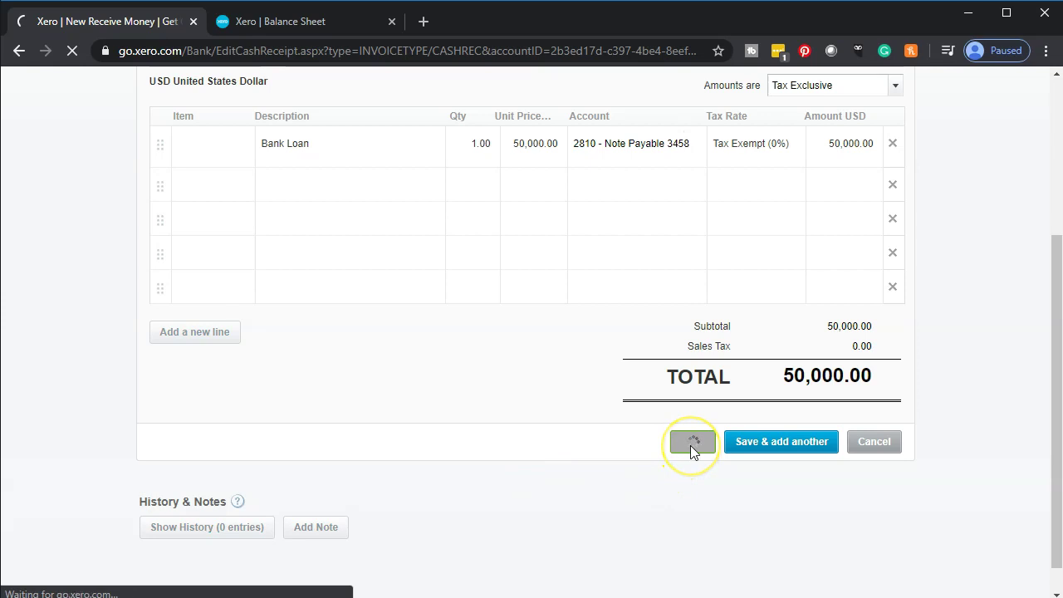
Switch to the balance sheet report and refresh it as of Jan 31, 2020, including the assets section.
click(318, 25)
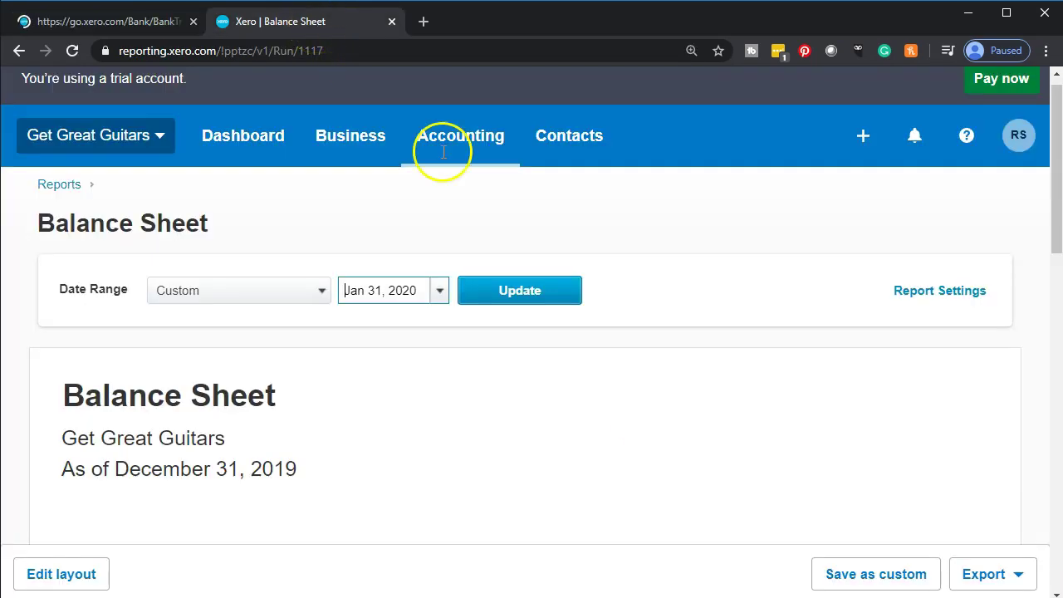
click(558, 290)
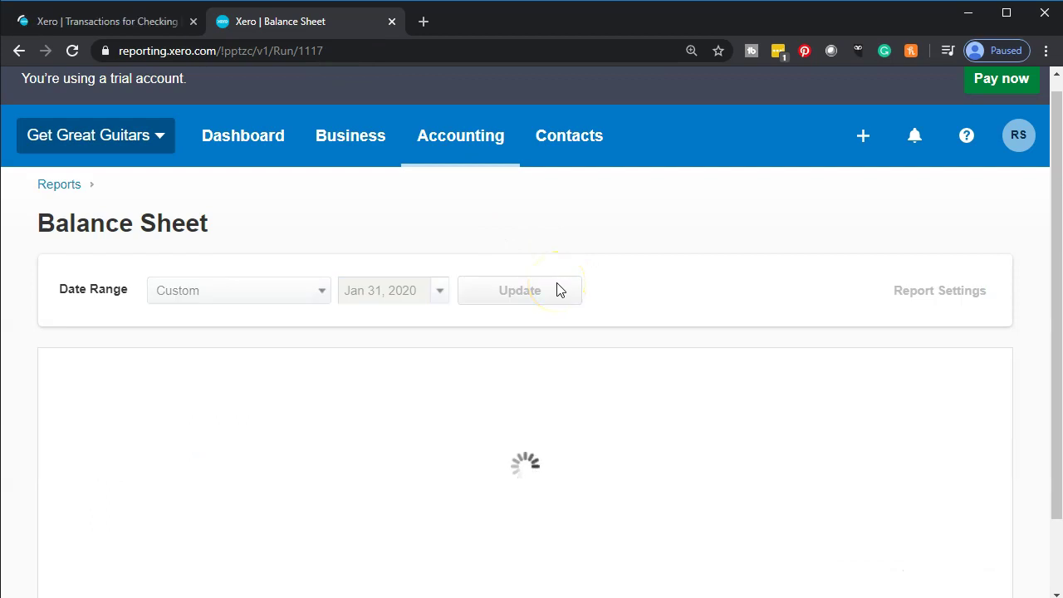
click(532, 321)
scroll(491, 343, down, 5)
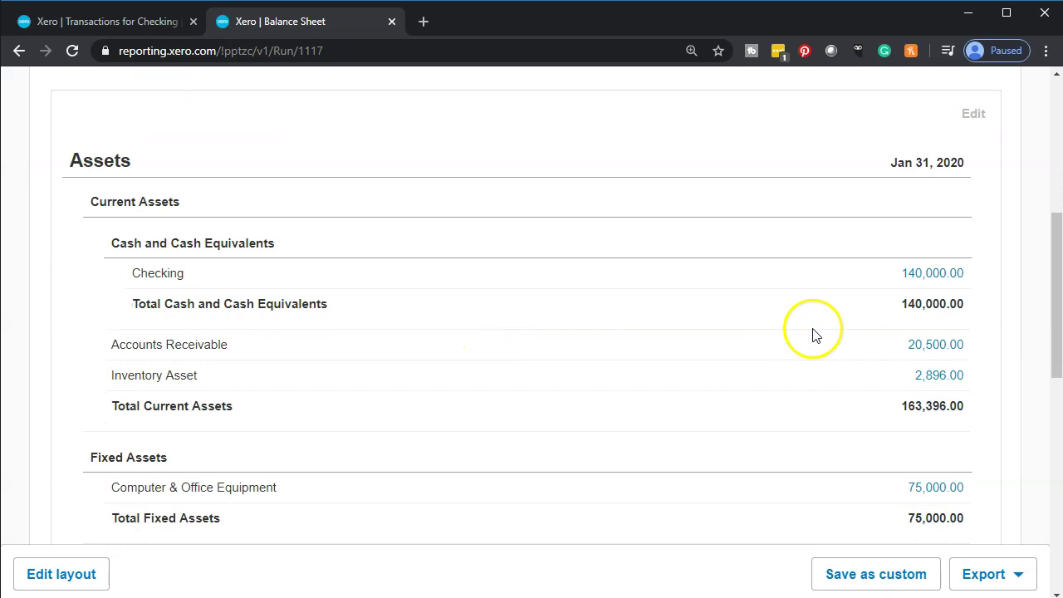
Open the Checking balance's account transactions from the balance sheet and review the January 2020 deposits.
click(925, 283)
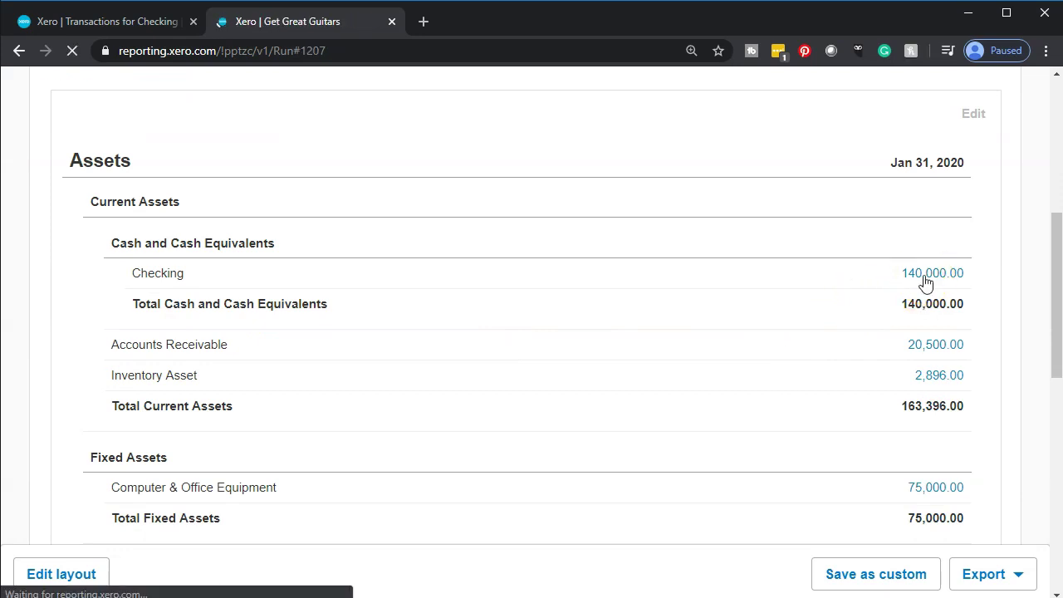
click(895, 288)
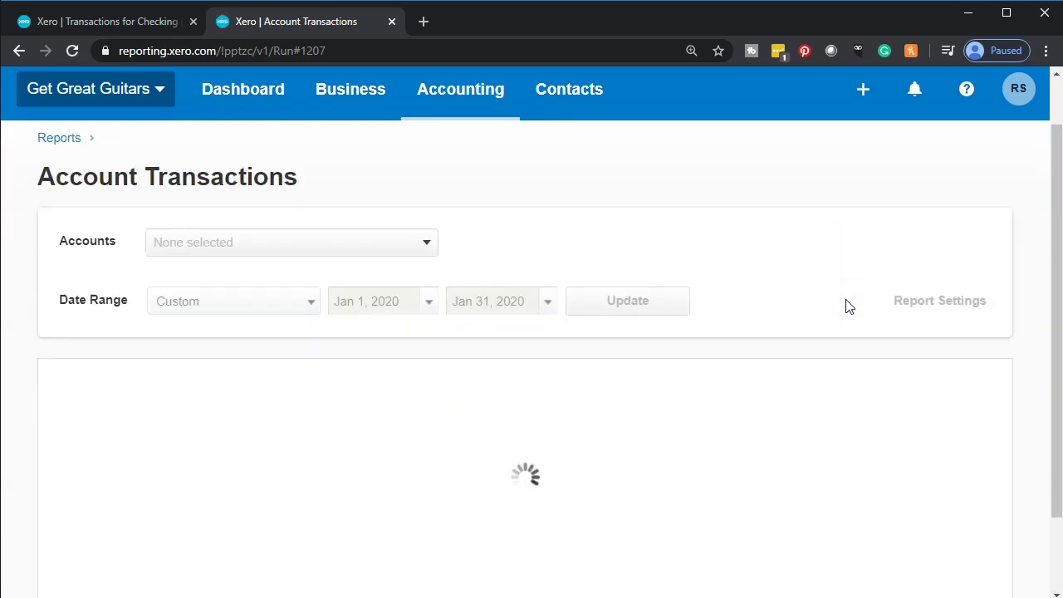
scroll(848, 306, down, 2)
scroll(848, 306, down, 3)
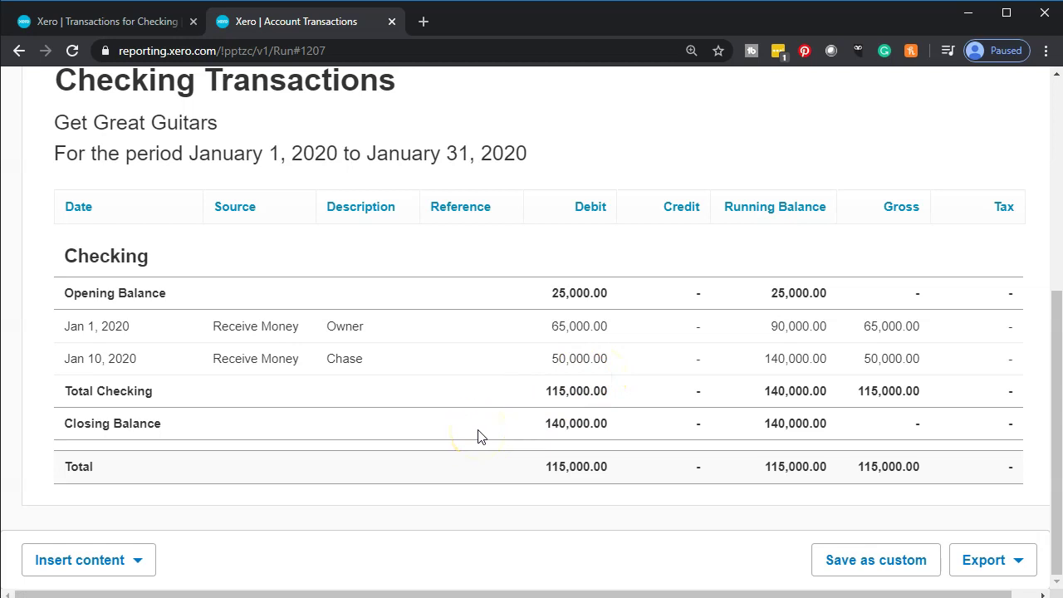
scroll(477, 436, up, 5)
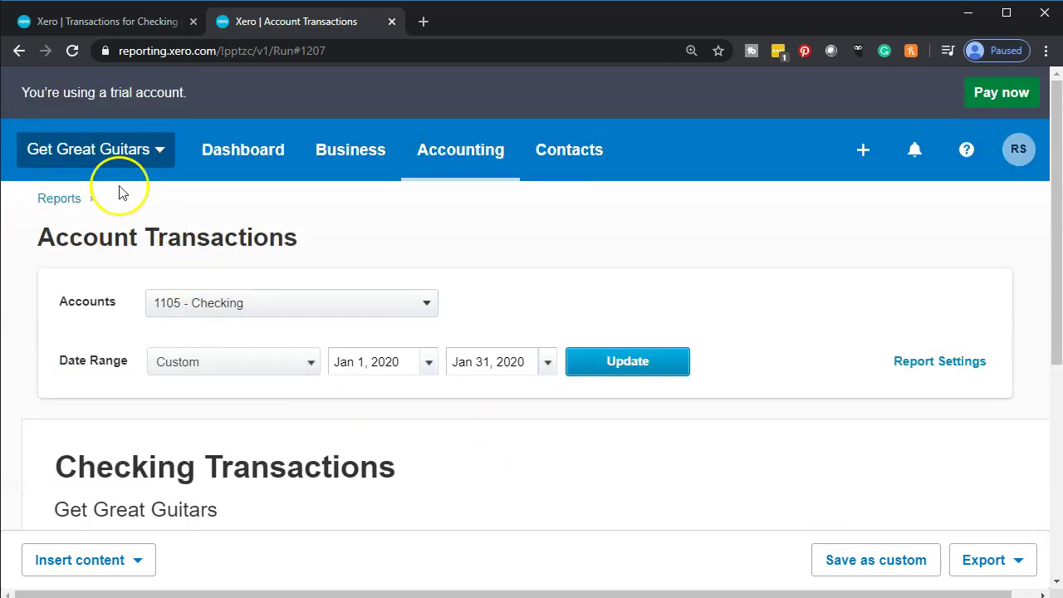
Return to the balance sheet and examine the notes payable under Long Term Liabilities.
click(19, 52)
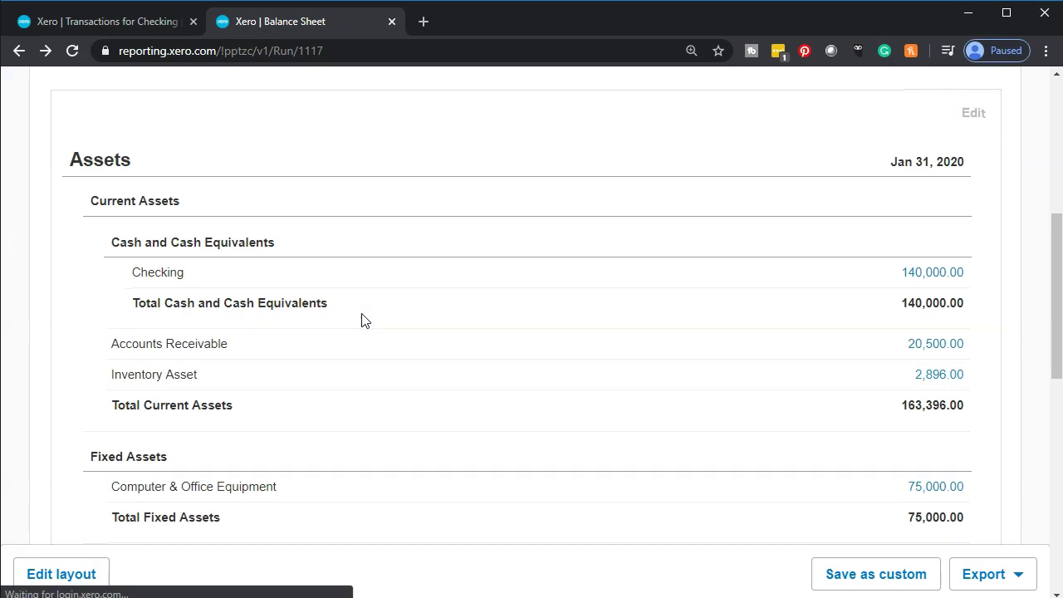
scroll(363, 320, down, 3)
scroll(363, 320, down, 3)
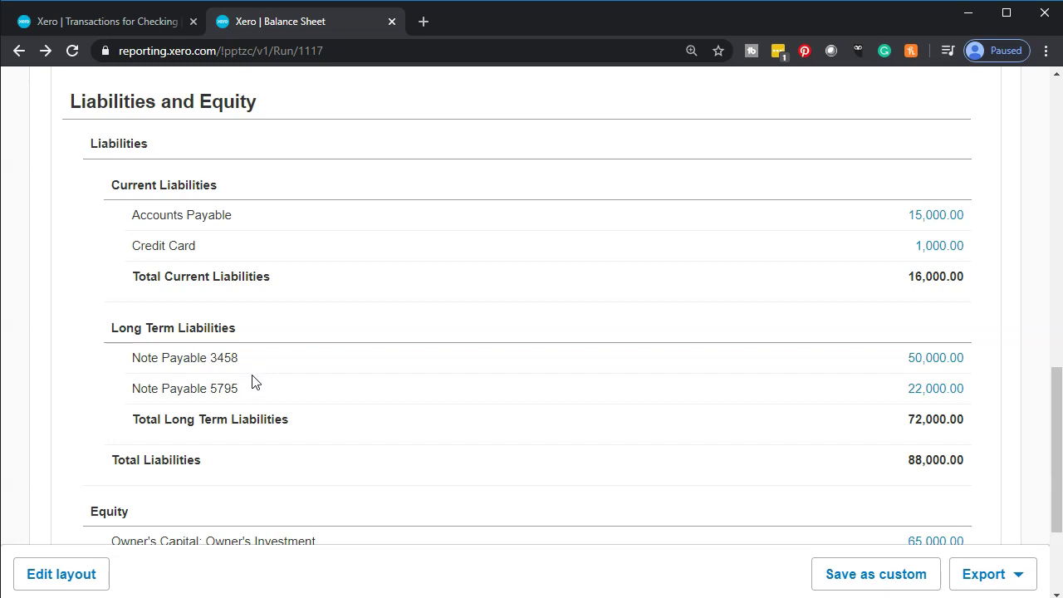
click(235, 374)
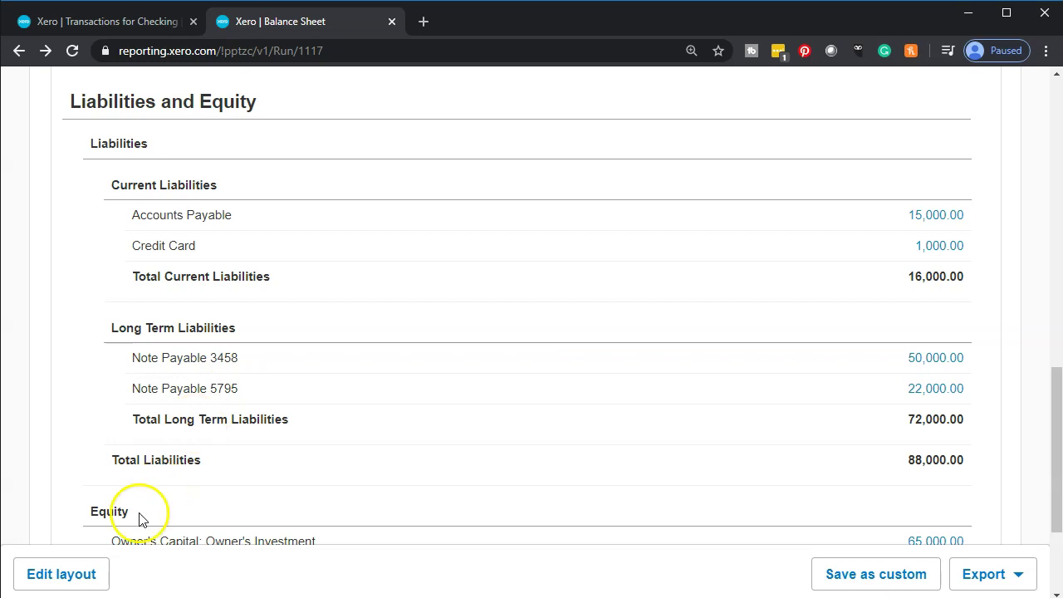
Open the balance sheet's layout for editing and group Note Payable 3458 and Note Payable 5795 under Long Term Liabilities.
click(101, 574)
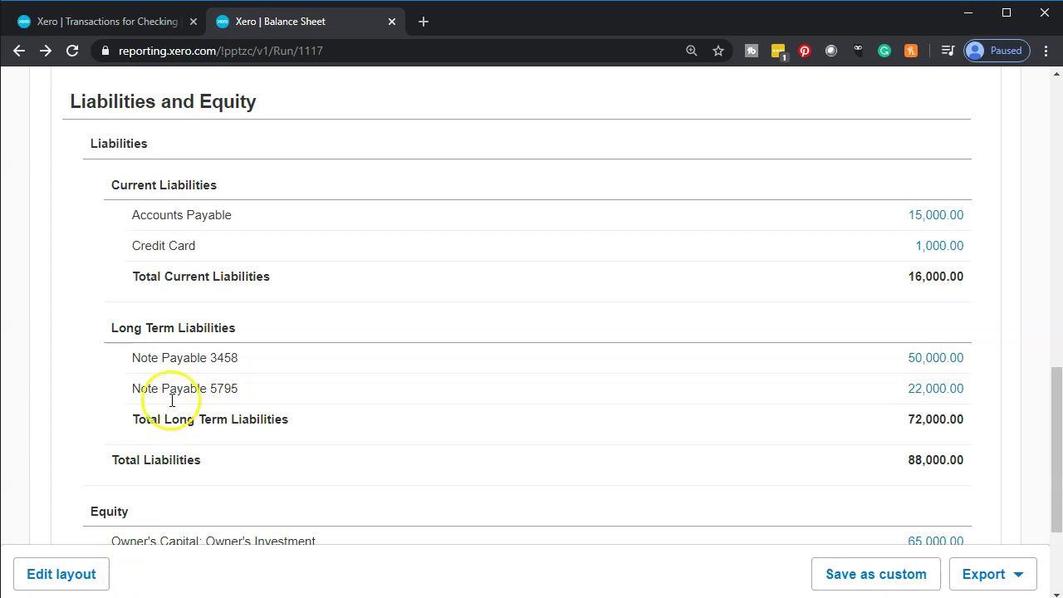
click(95, 574)
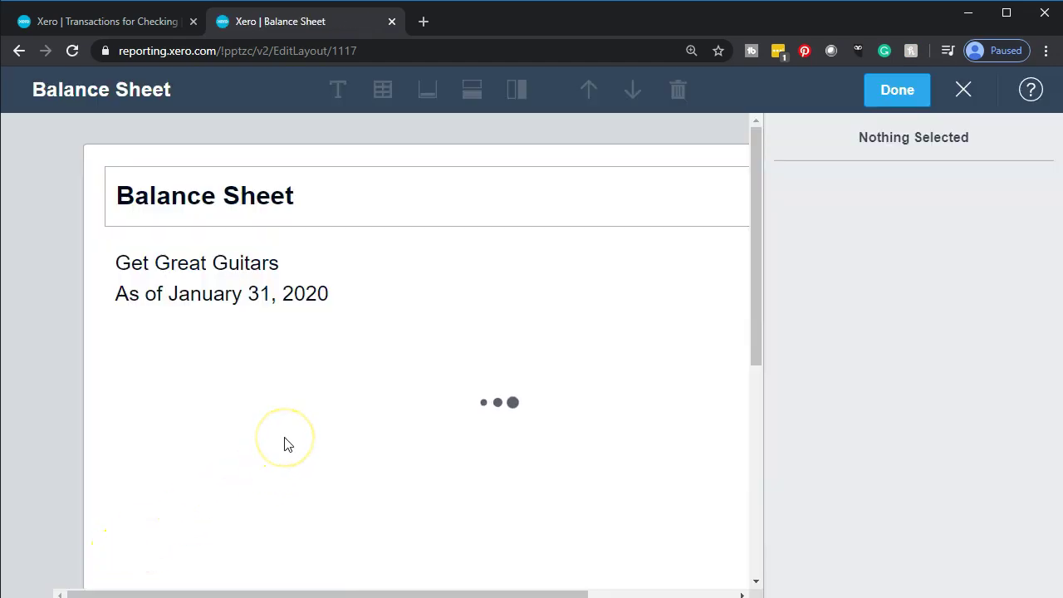
scroll(285, 444, down, 7)
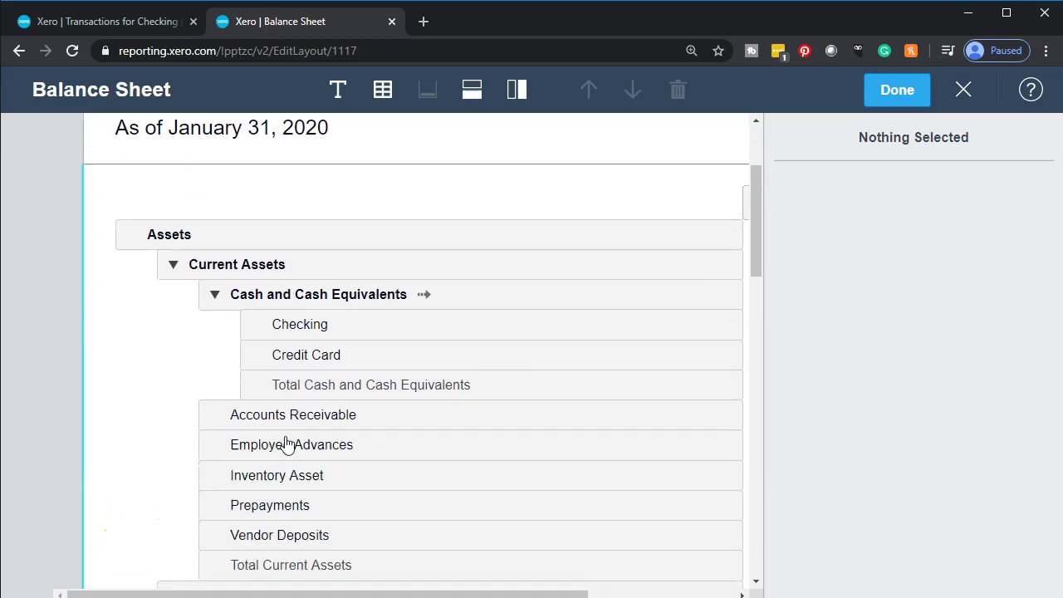
scroll(286, 444, down, 3)
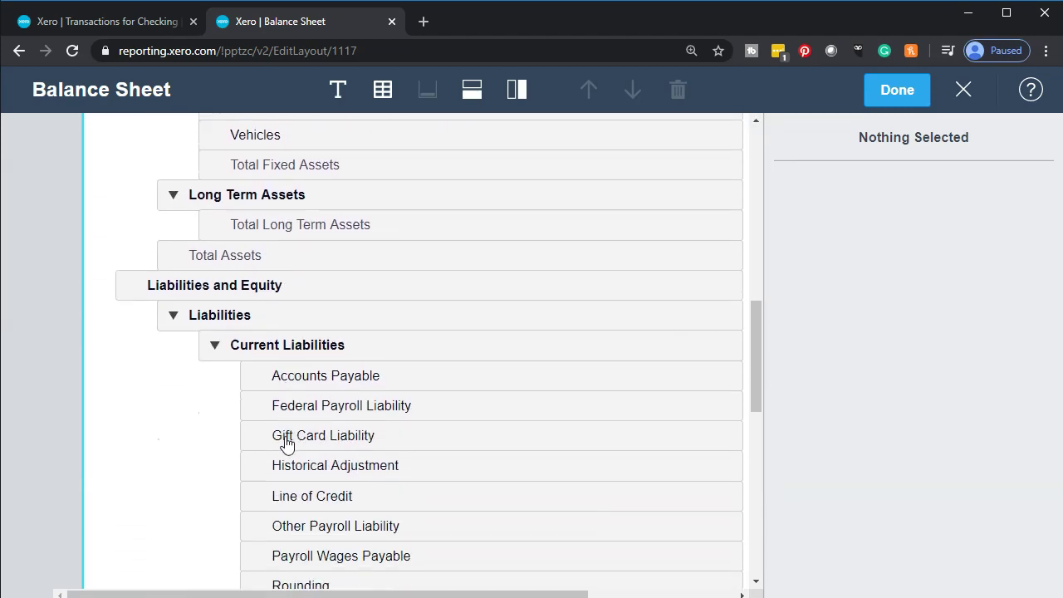
scroll(285, 444, up, 2)
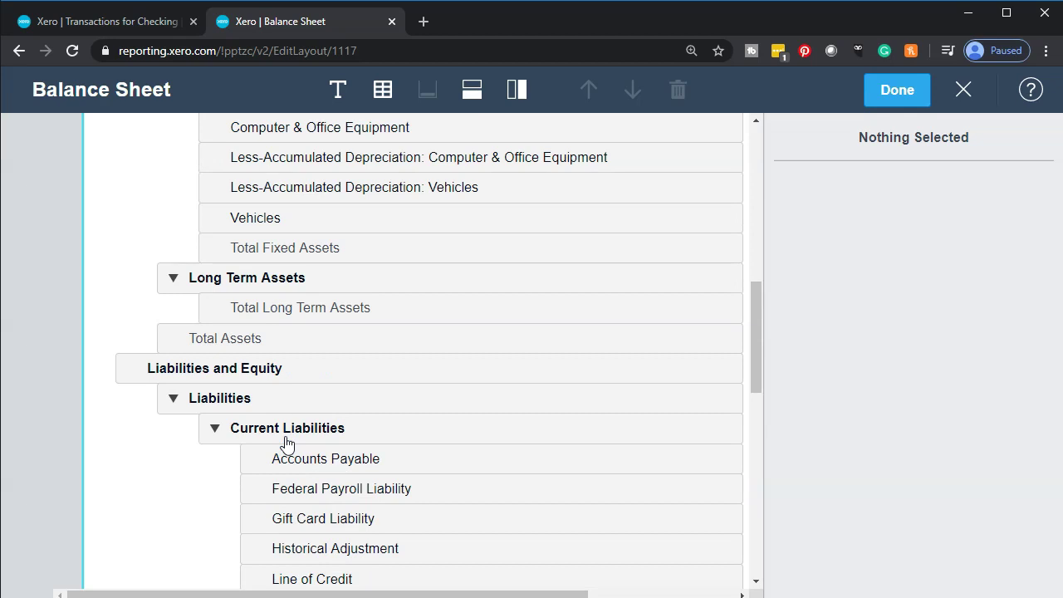
scroll(286, 444, up, 1)
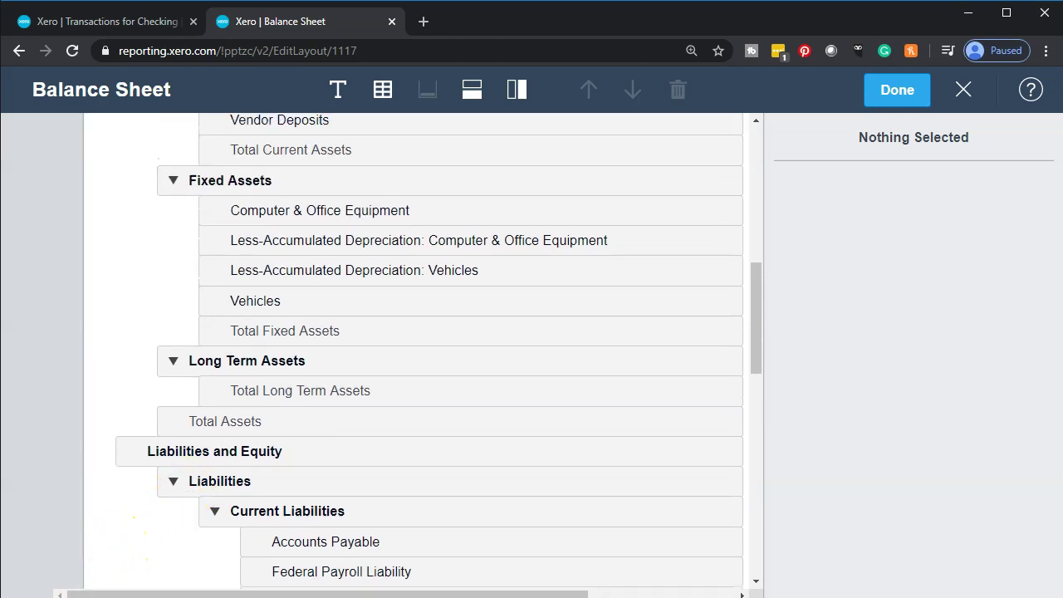
scroll(413, 356, down, 7)
click(433, 334)
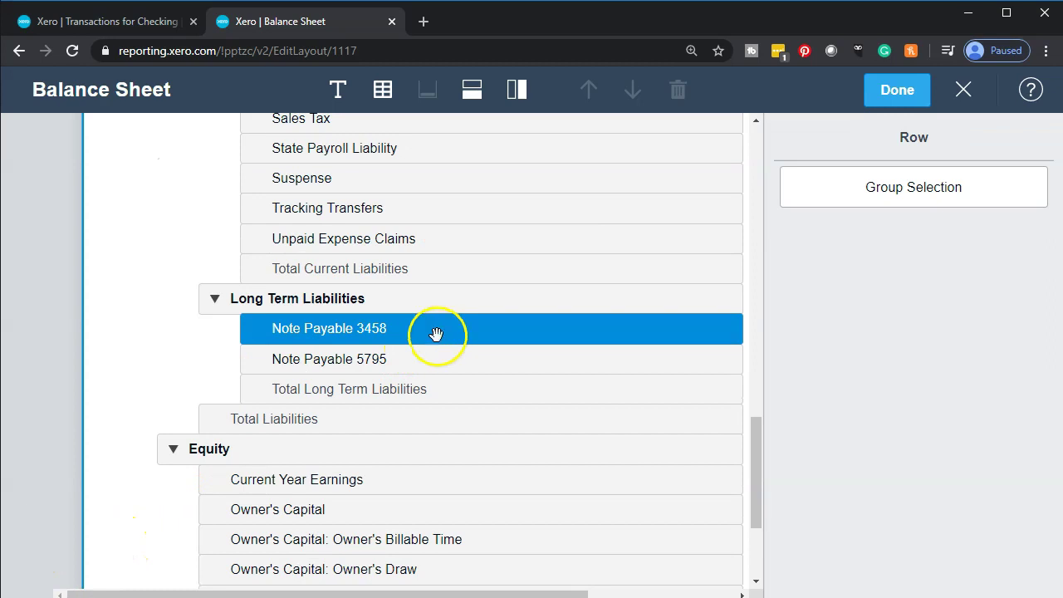
shift+click(440, 365)
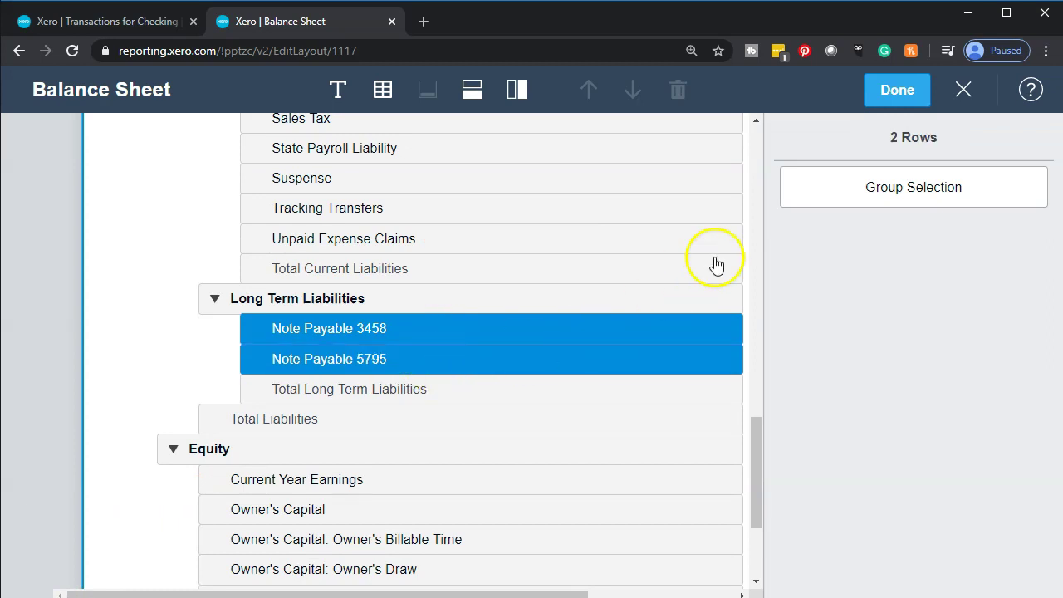
click(833, 202)
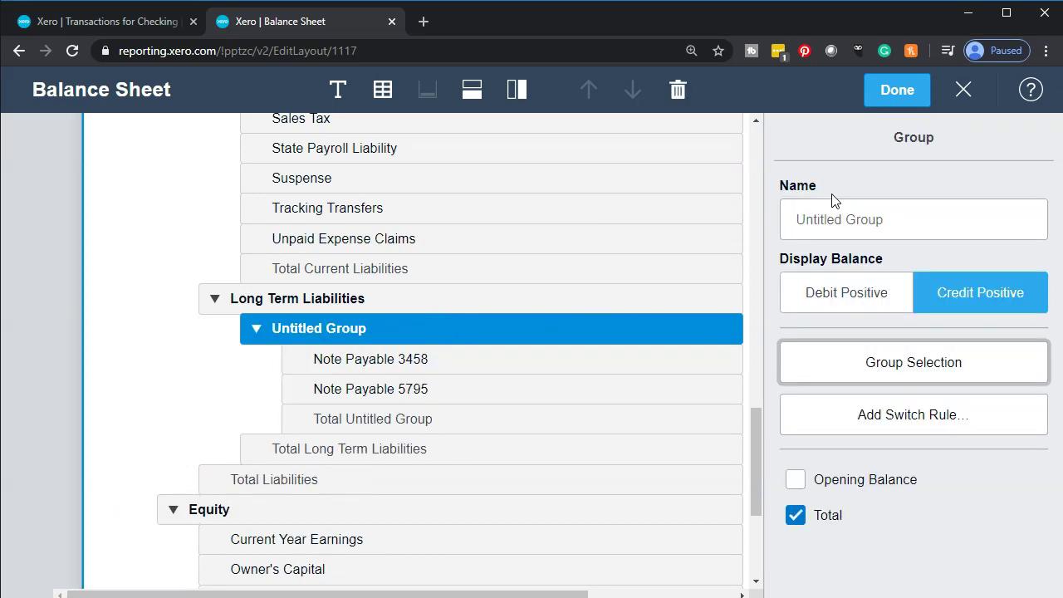
Name the new group under Long Term Liabilities Notes Payable.
click(793, 220)
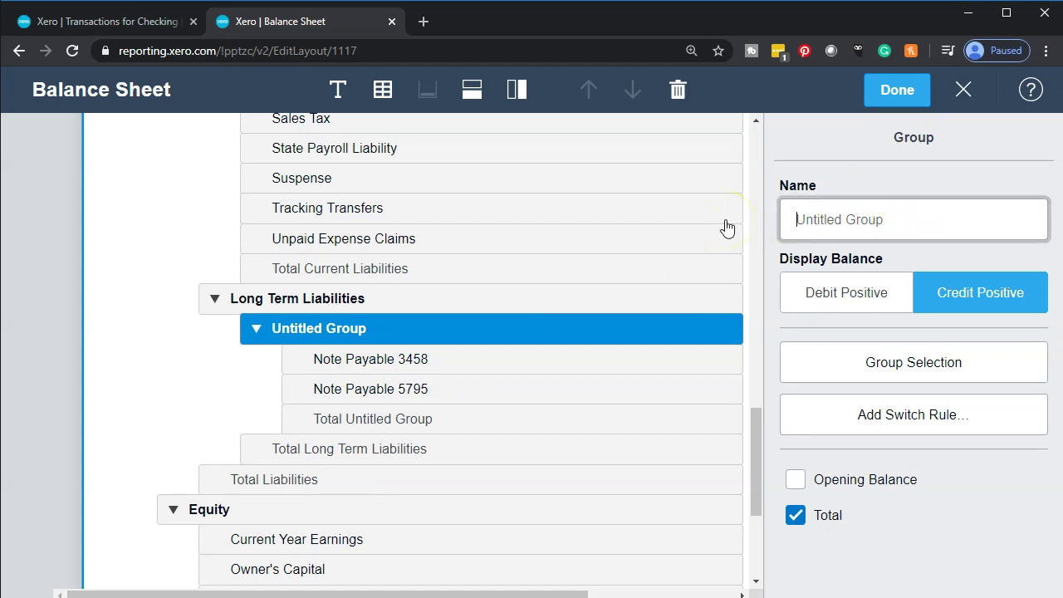
text(Notes Payable)
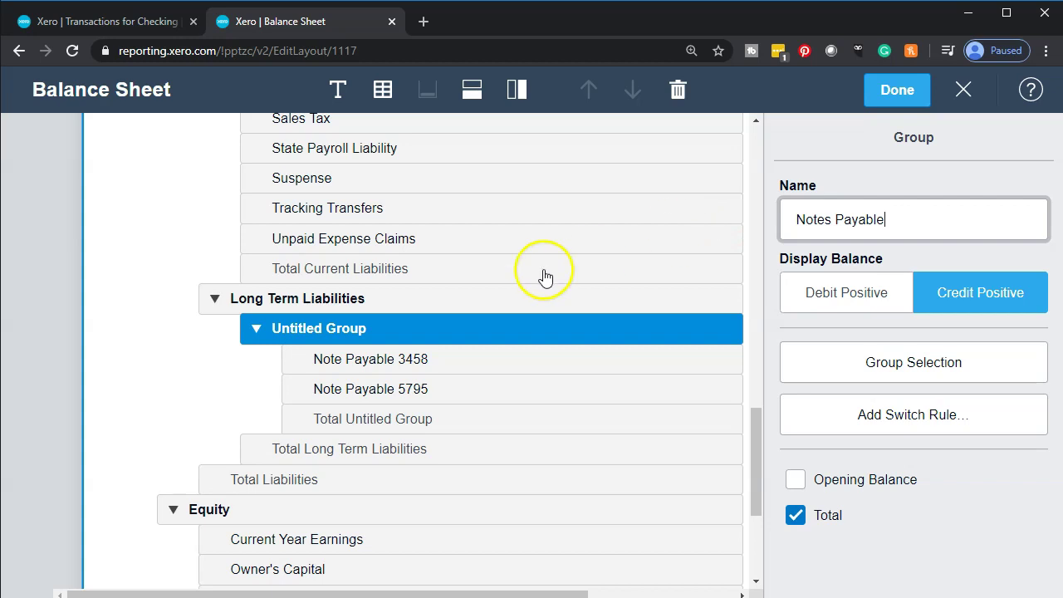
click(897, 554)
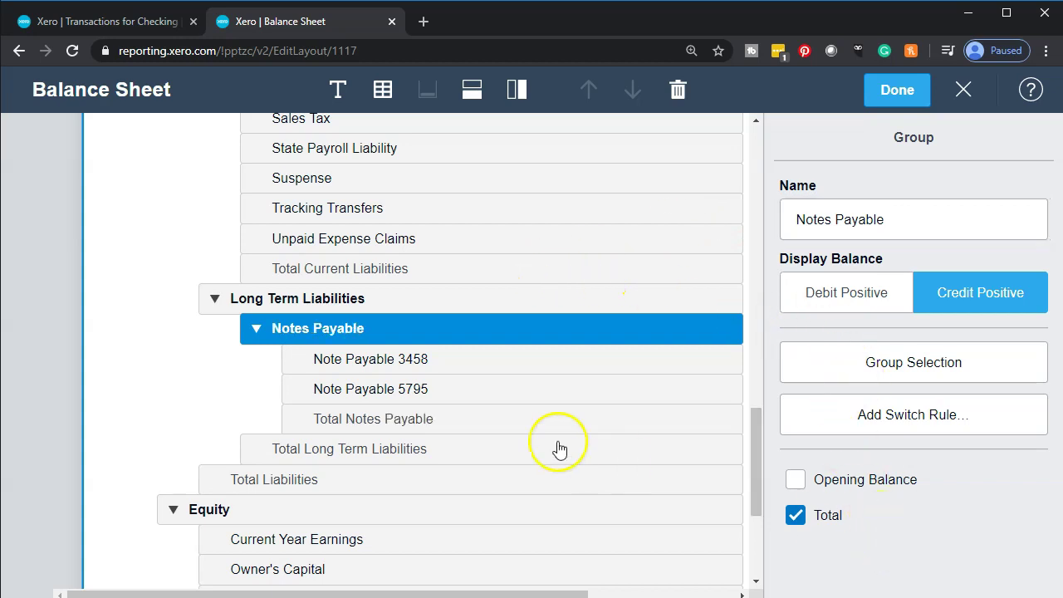
Collapse the Notes Payable group into a single line and apply the layout, then review the updated balance sheet.
click(255, 330)
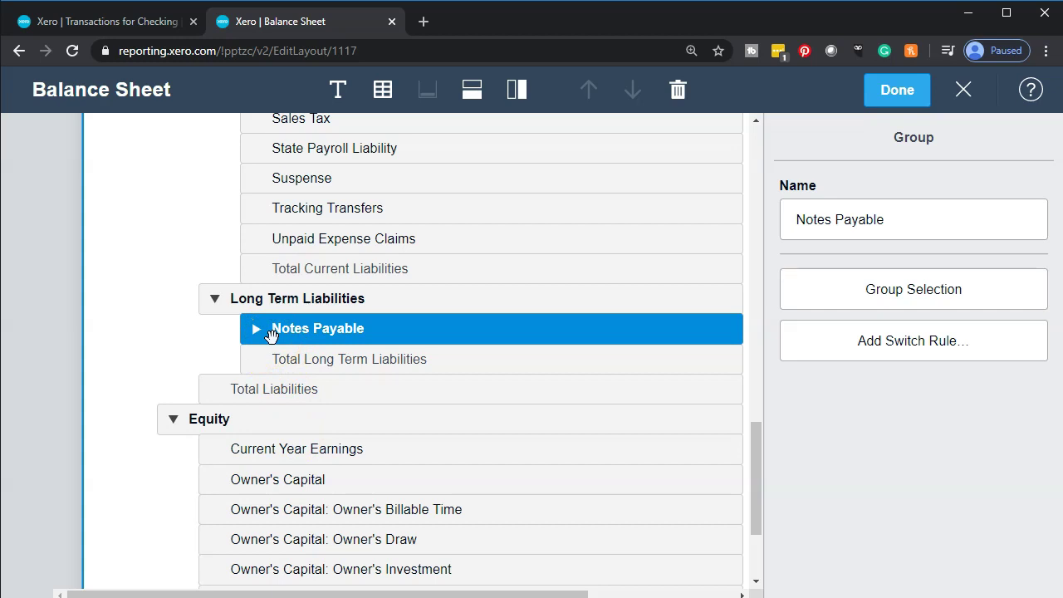
click(896, 91)
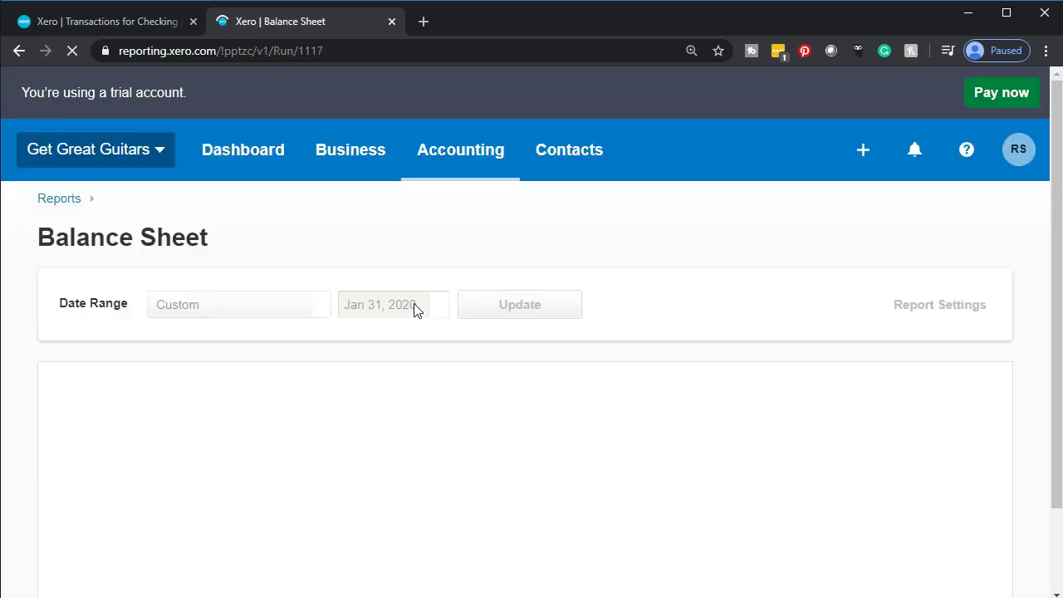
click(423, 309)
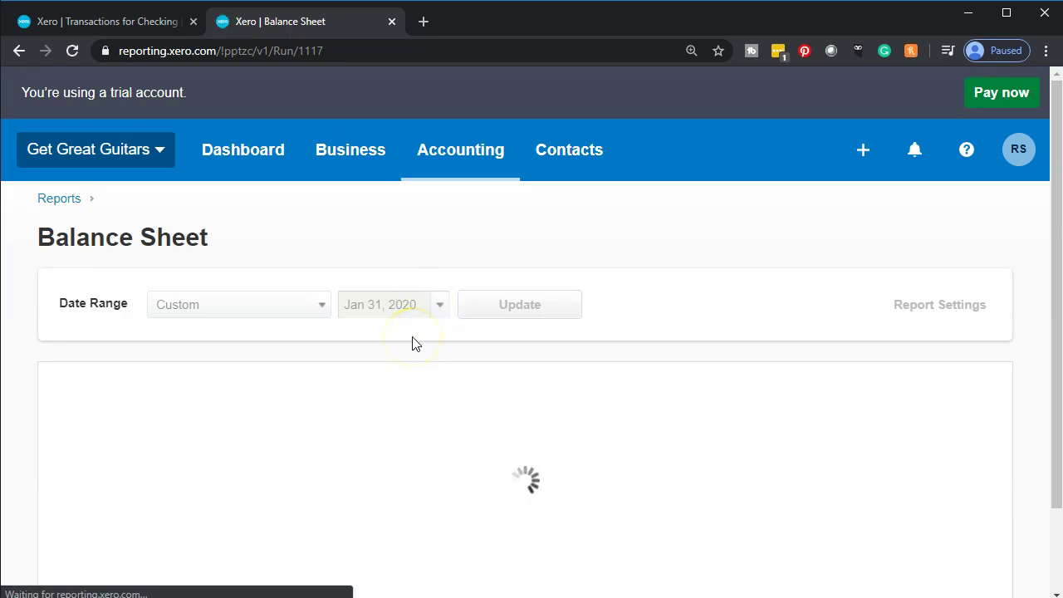
scroll(415, 343, down, 9)
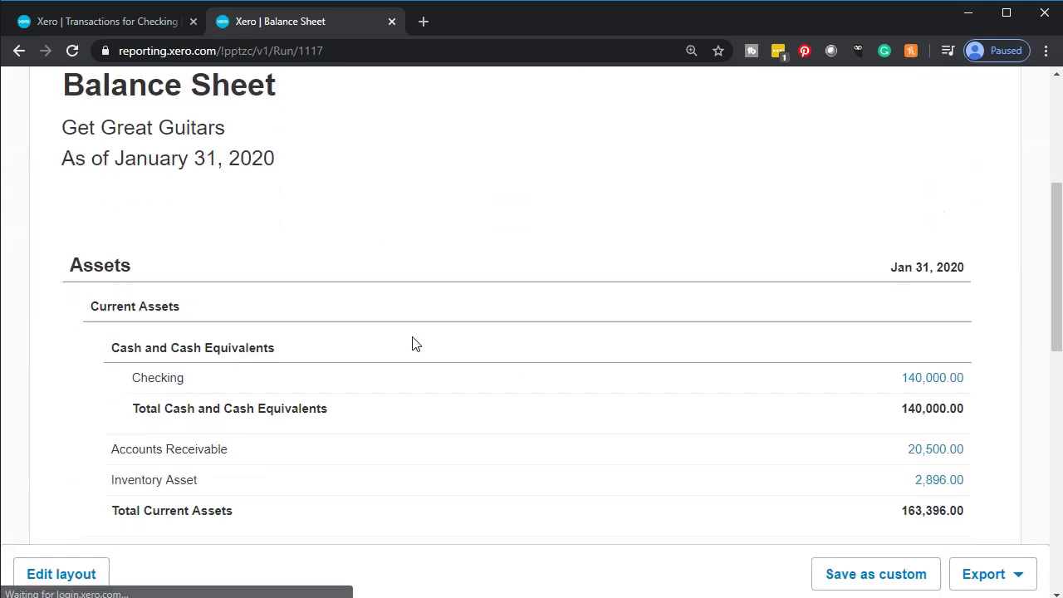
scroll(415, 344, down, 3)
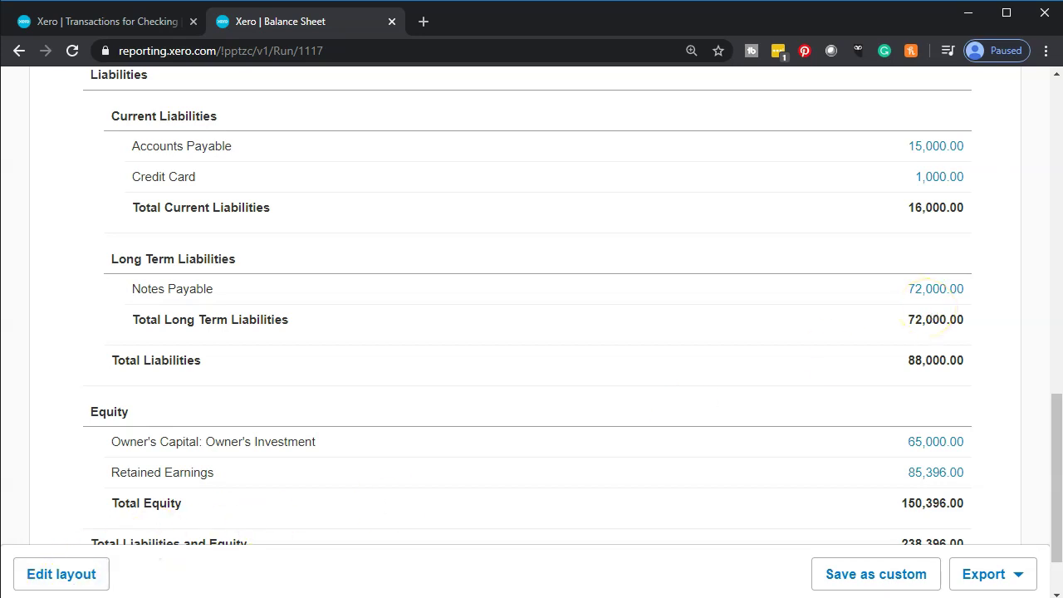
scroll(292, 390, up, 5)
scroll(249, 301, up, 3)
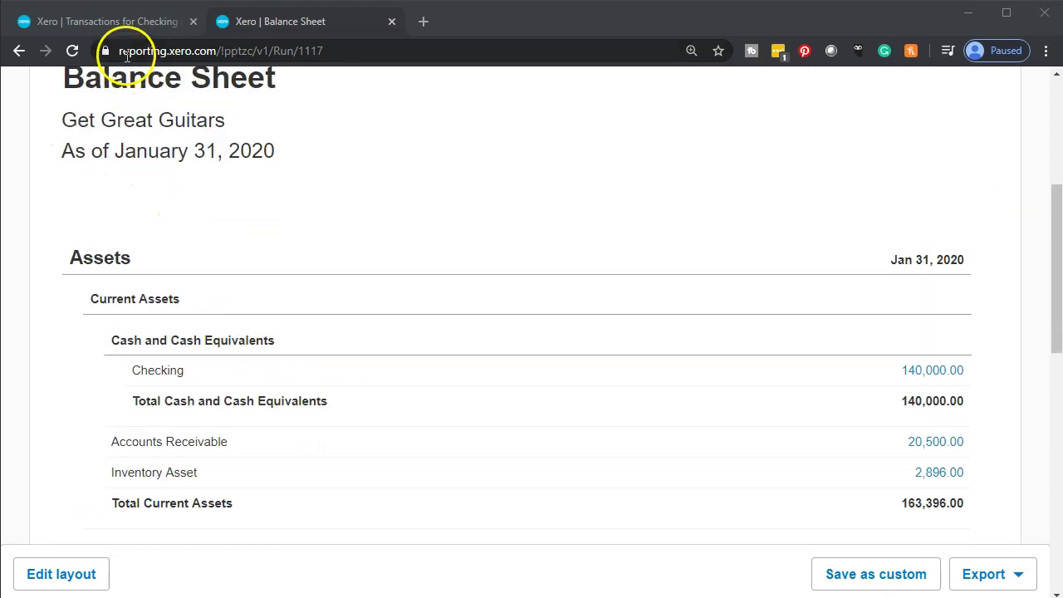
Switch to the Checking transactions page and open the Trial Balance report from there.
click(113, 29)
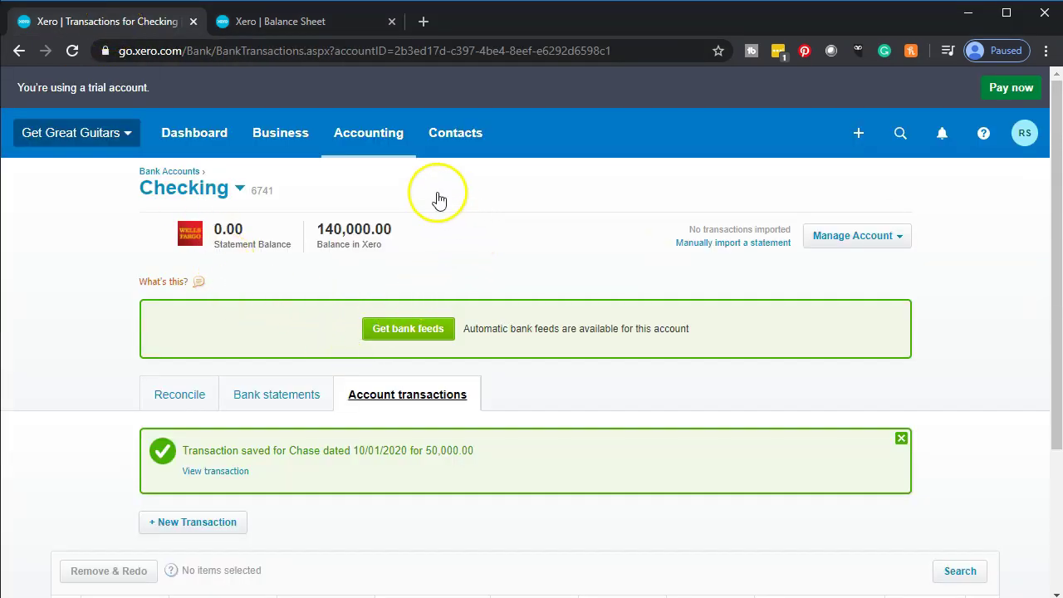
click(385, 146)
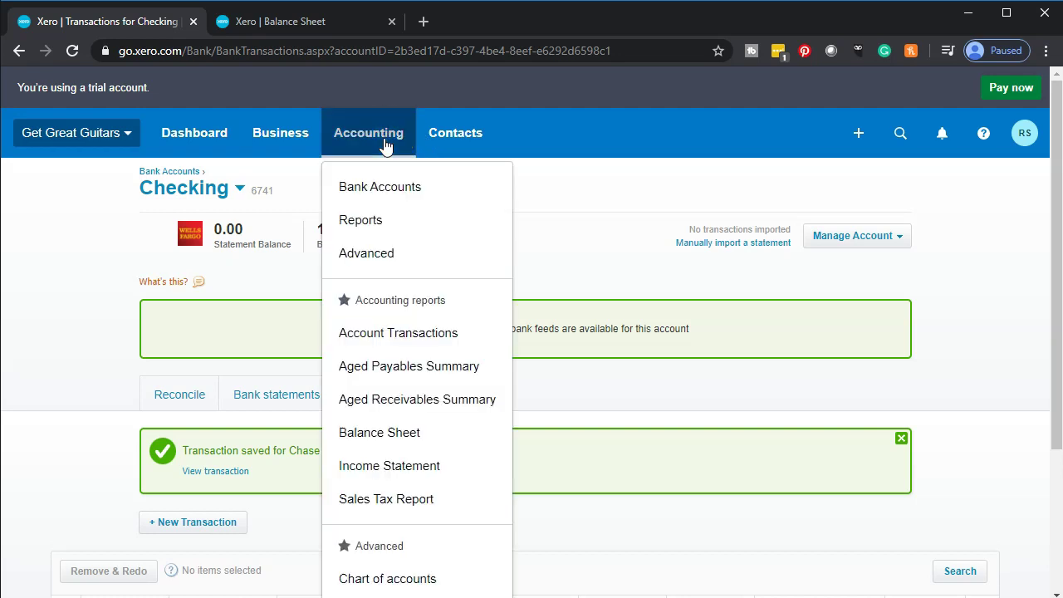
click(398, 221)
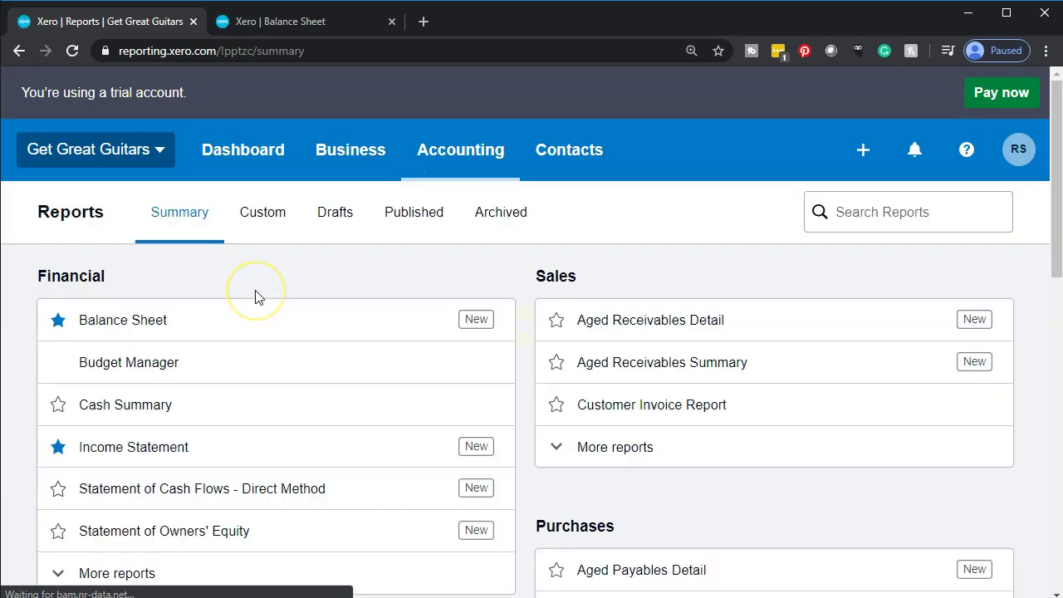
scroll(256, 297, down, 7)
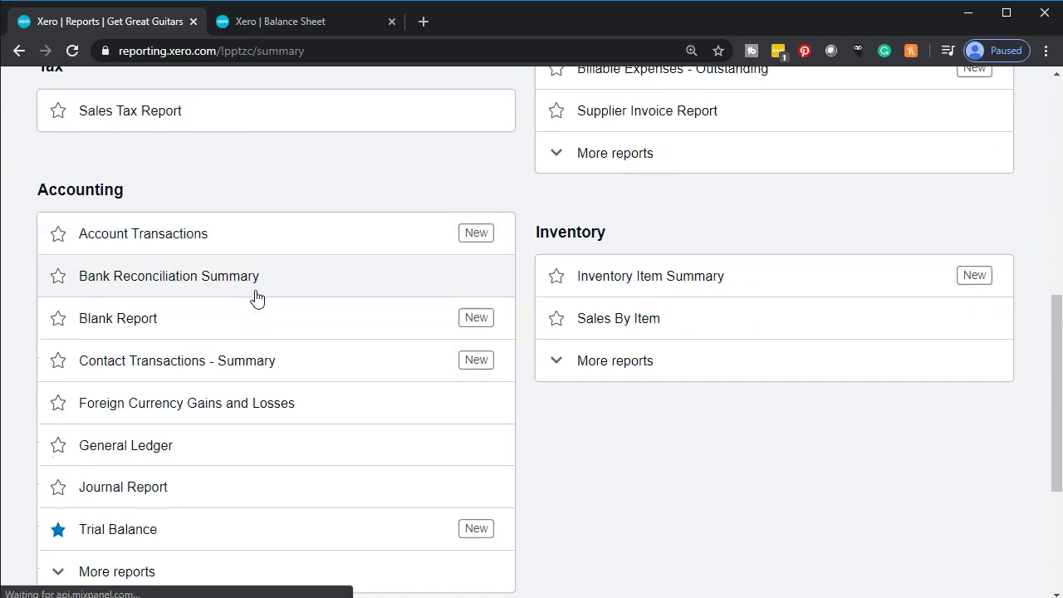
scroll(256, 297, down, 1)
click(92, 452)
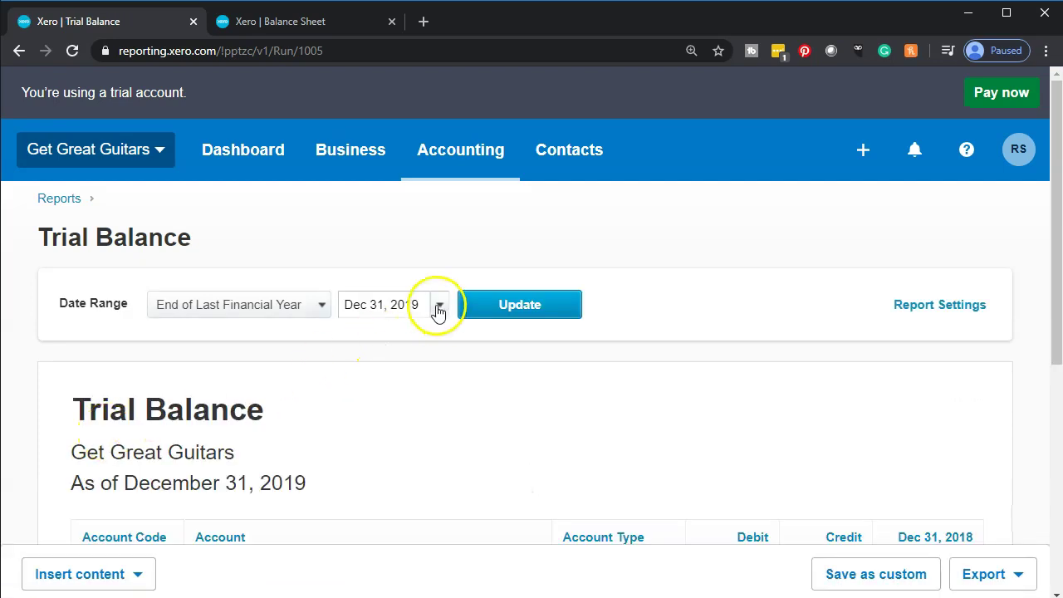
Update the trial balance as of Jan 31, 2020 and review its account balances and totals.
click(439, 304)
click(660, 328)
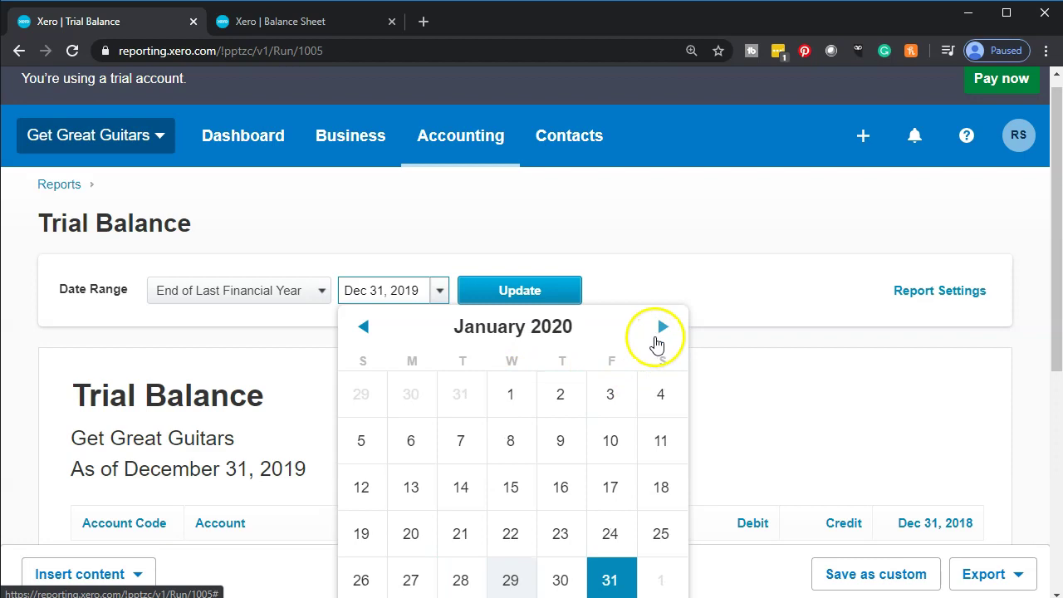
click(609, 576)
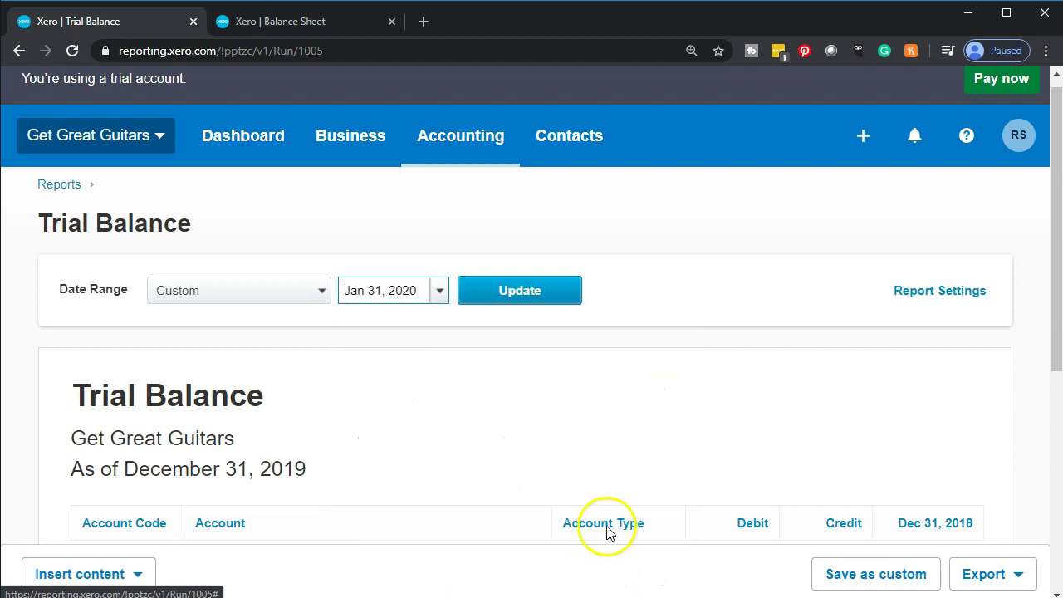
click(545, 299)
scroll(387, 373, down, 3)
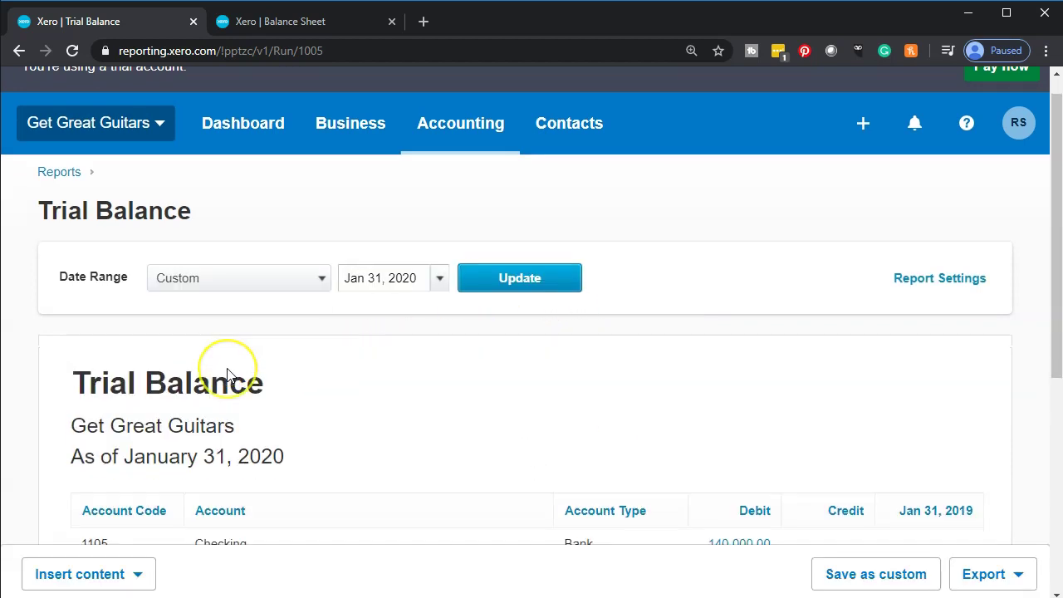
scroll(229, 375, down, 1)
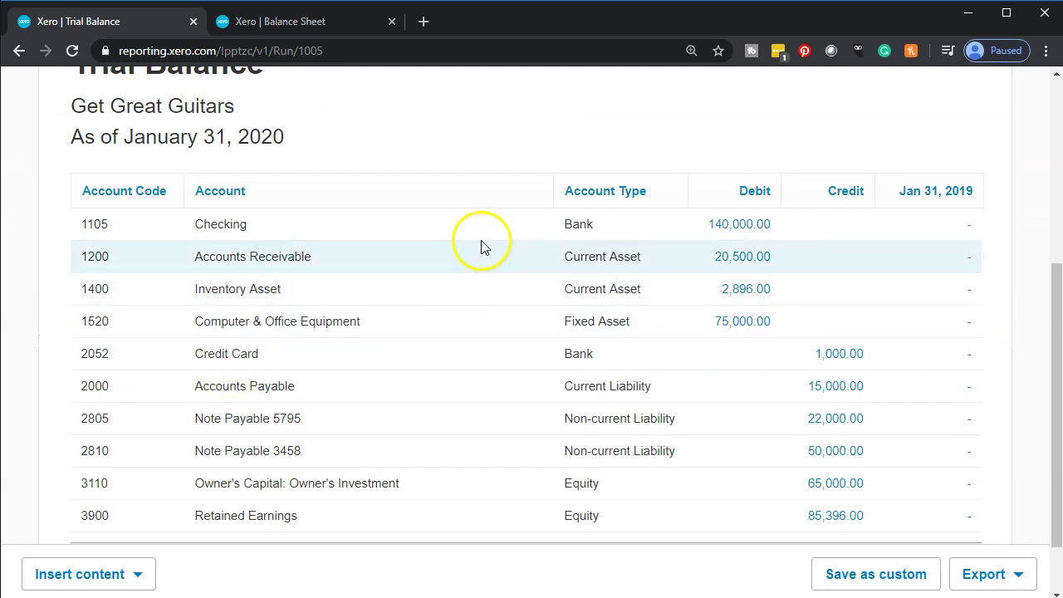
scroll(508, 379, down, 1)
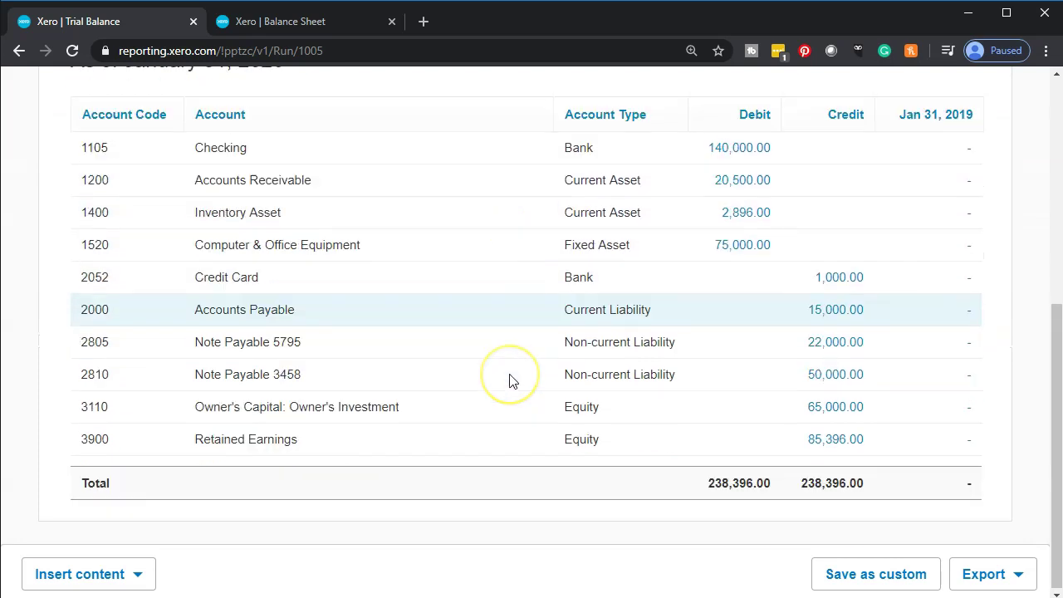